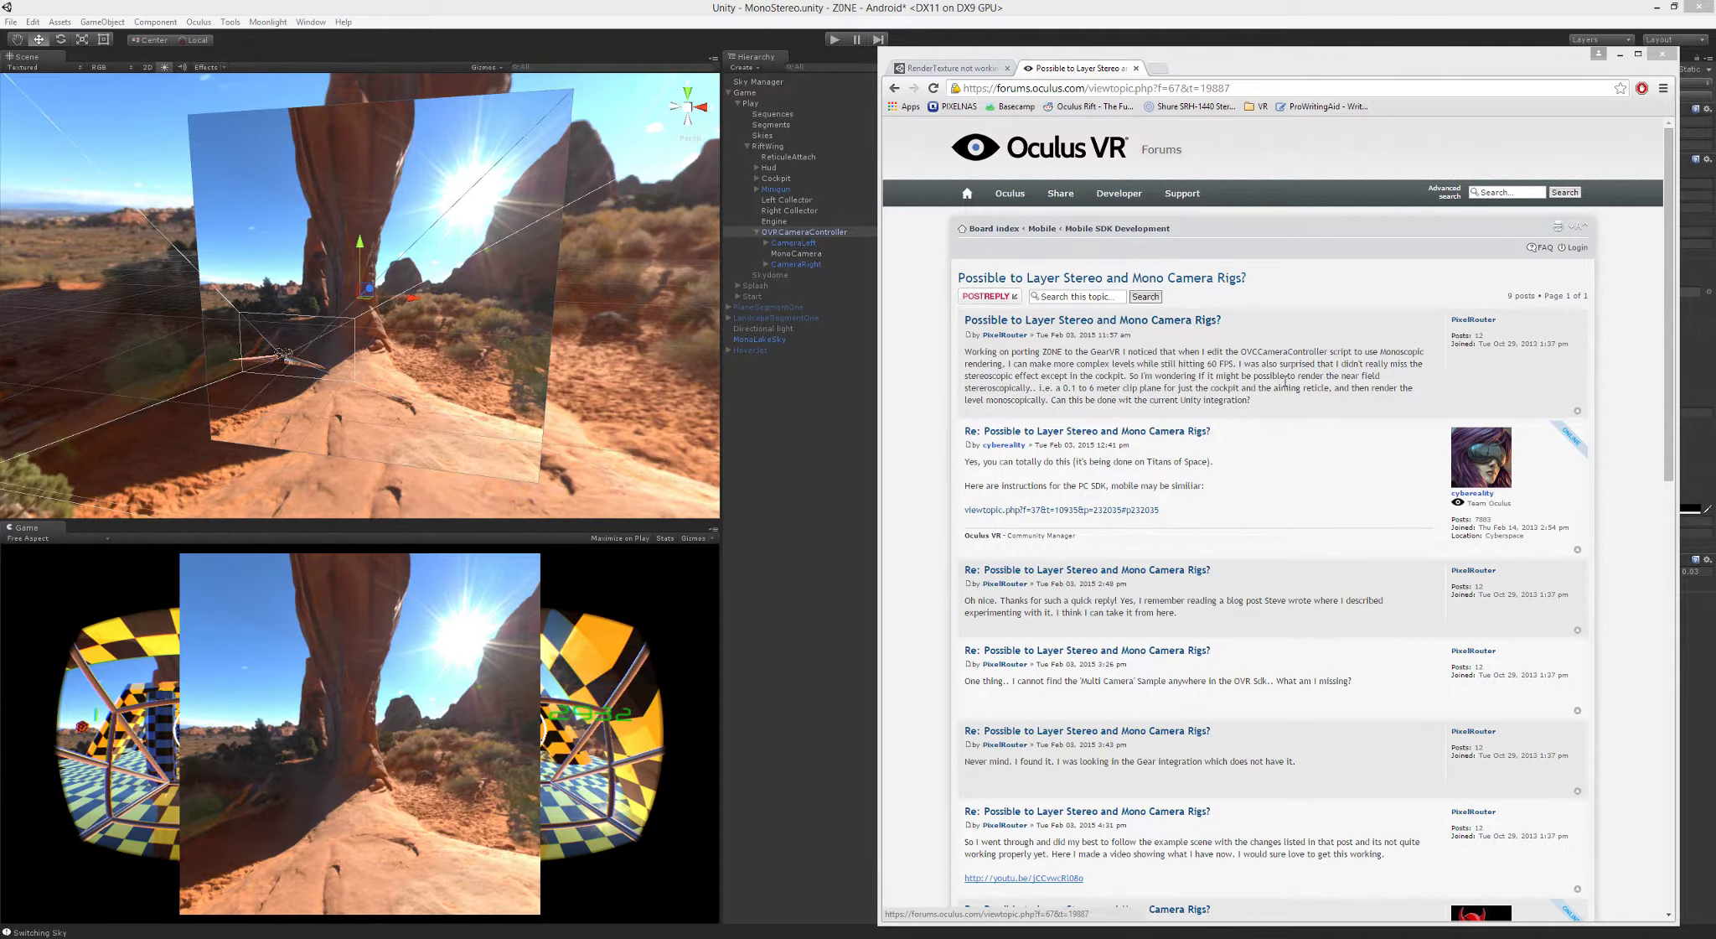
pyautogui.click(1293, 404)
pyautogui.scroll(-6, 1295, 432)
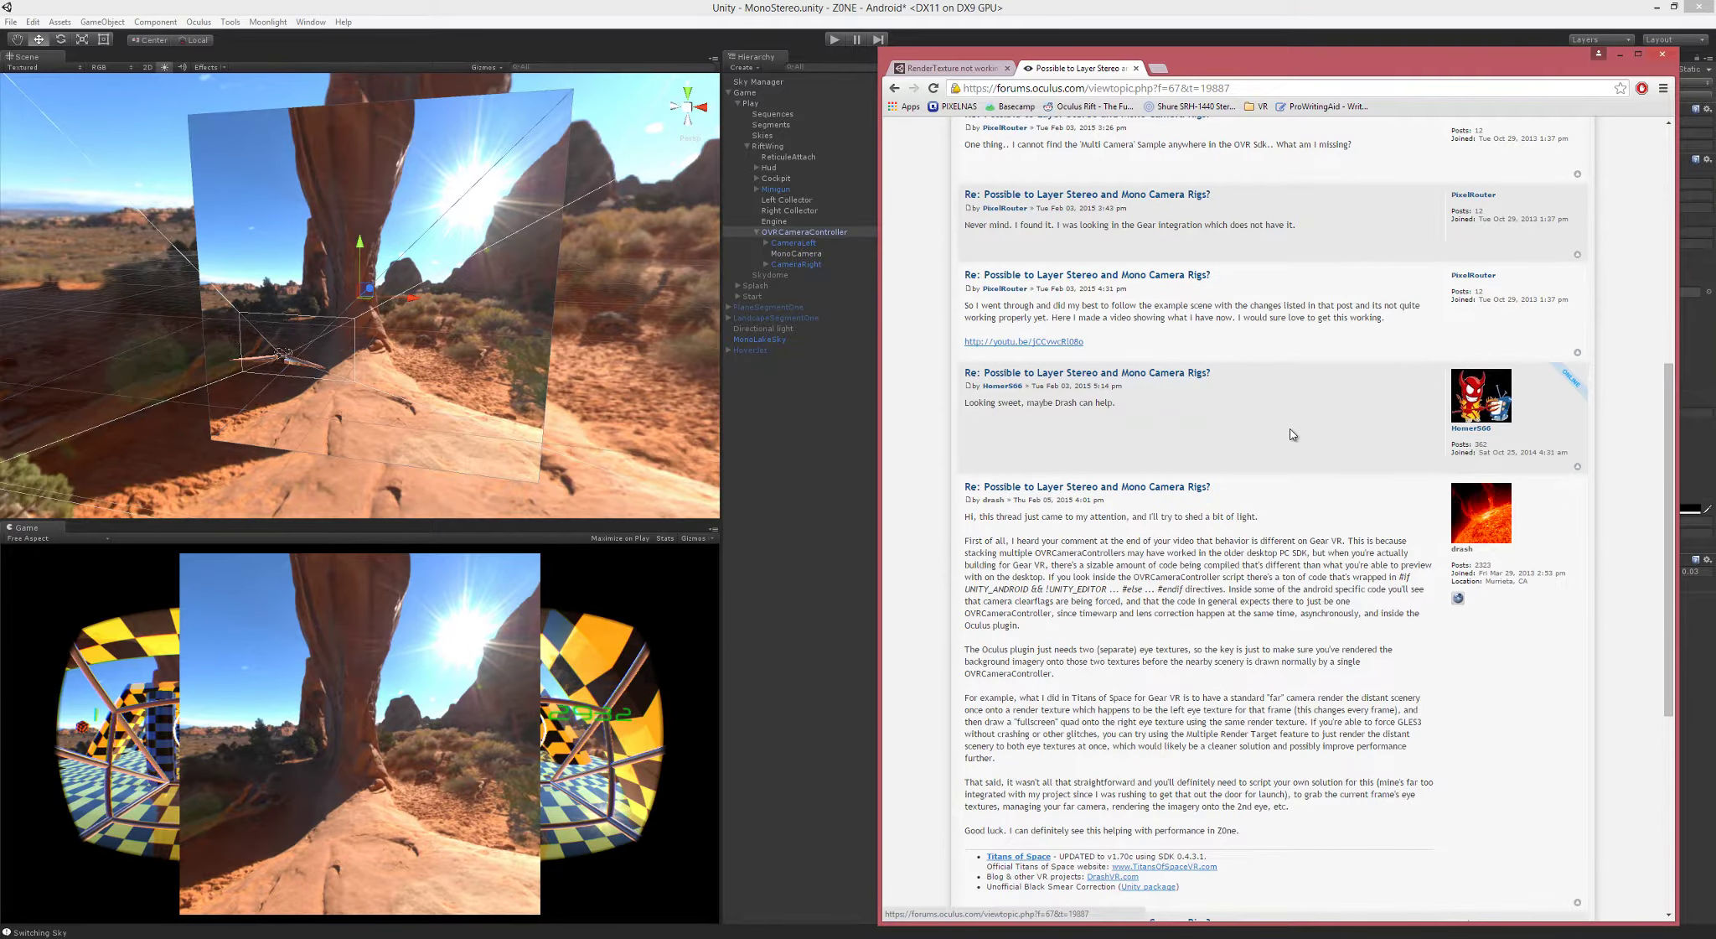
pyautogui.scroll(-3, 1290, 428)
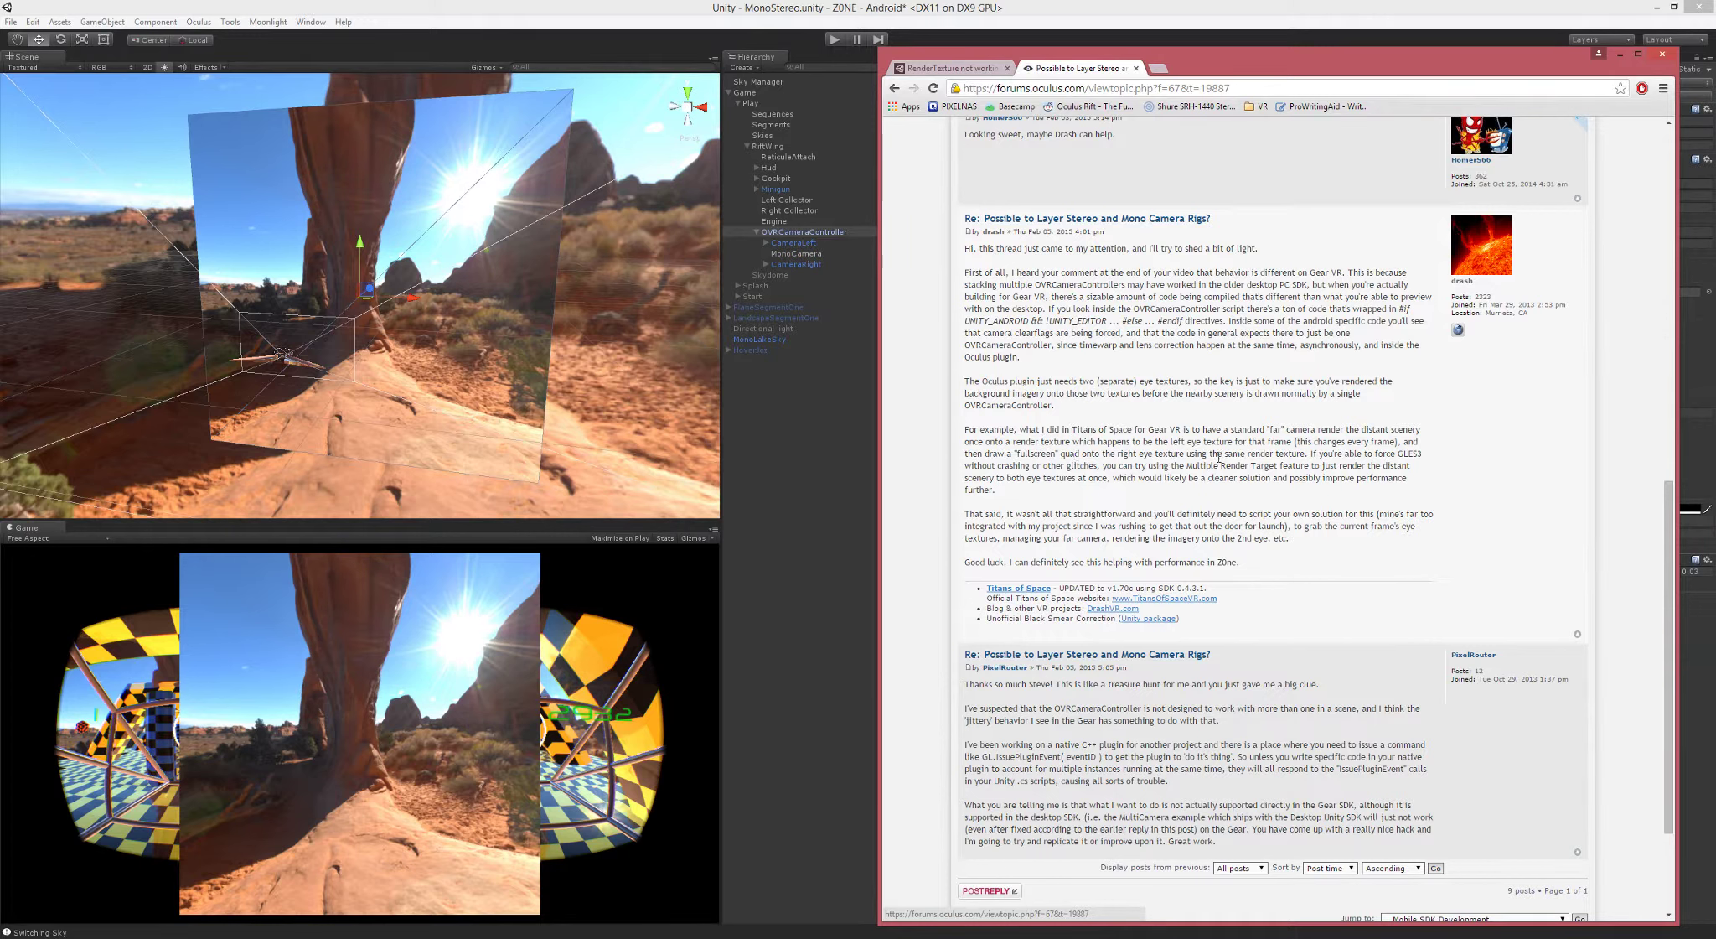
pyautogui.click(1621, 55)
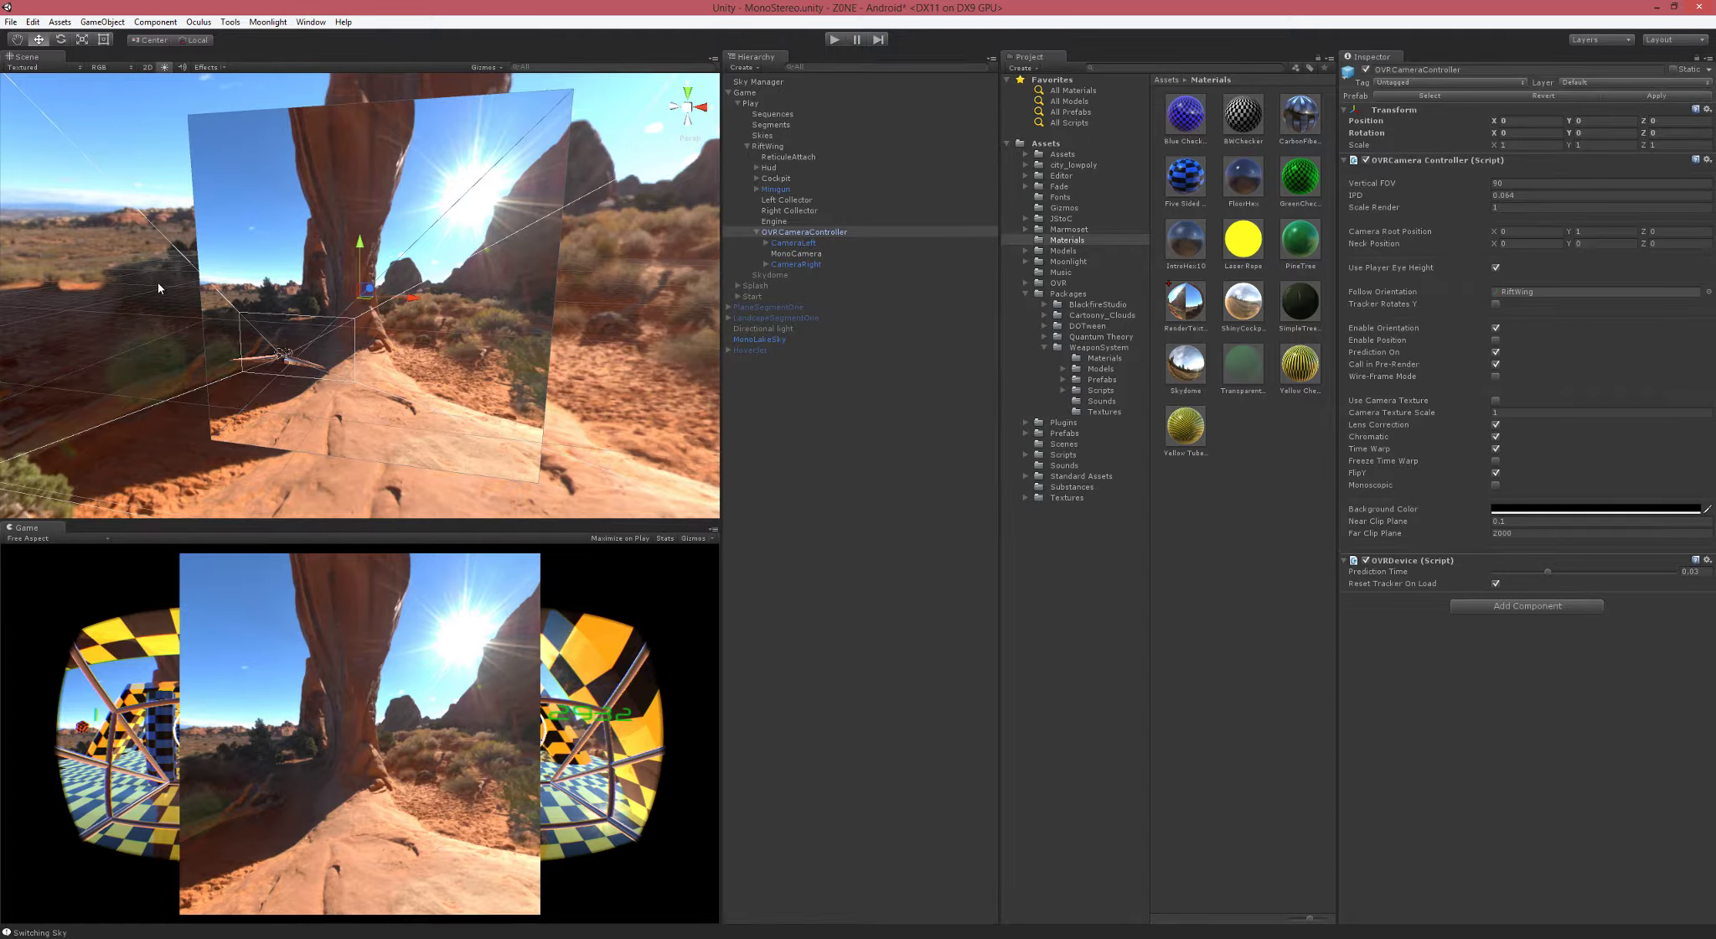
pyautogui.keyDown('alt'); pyautogui.moveTo(143, 287); pyautogui.dragTo(382, 286); pyautogui.keyUp('alt')
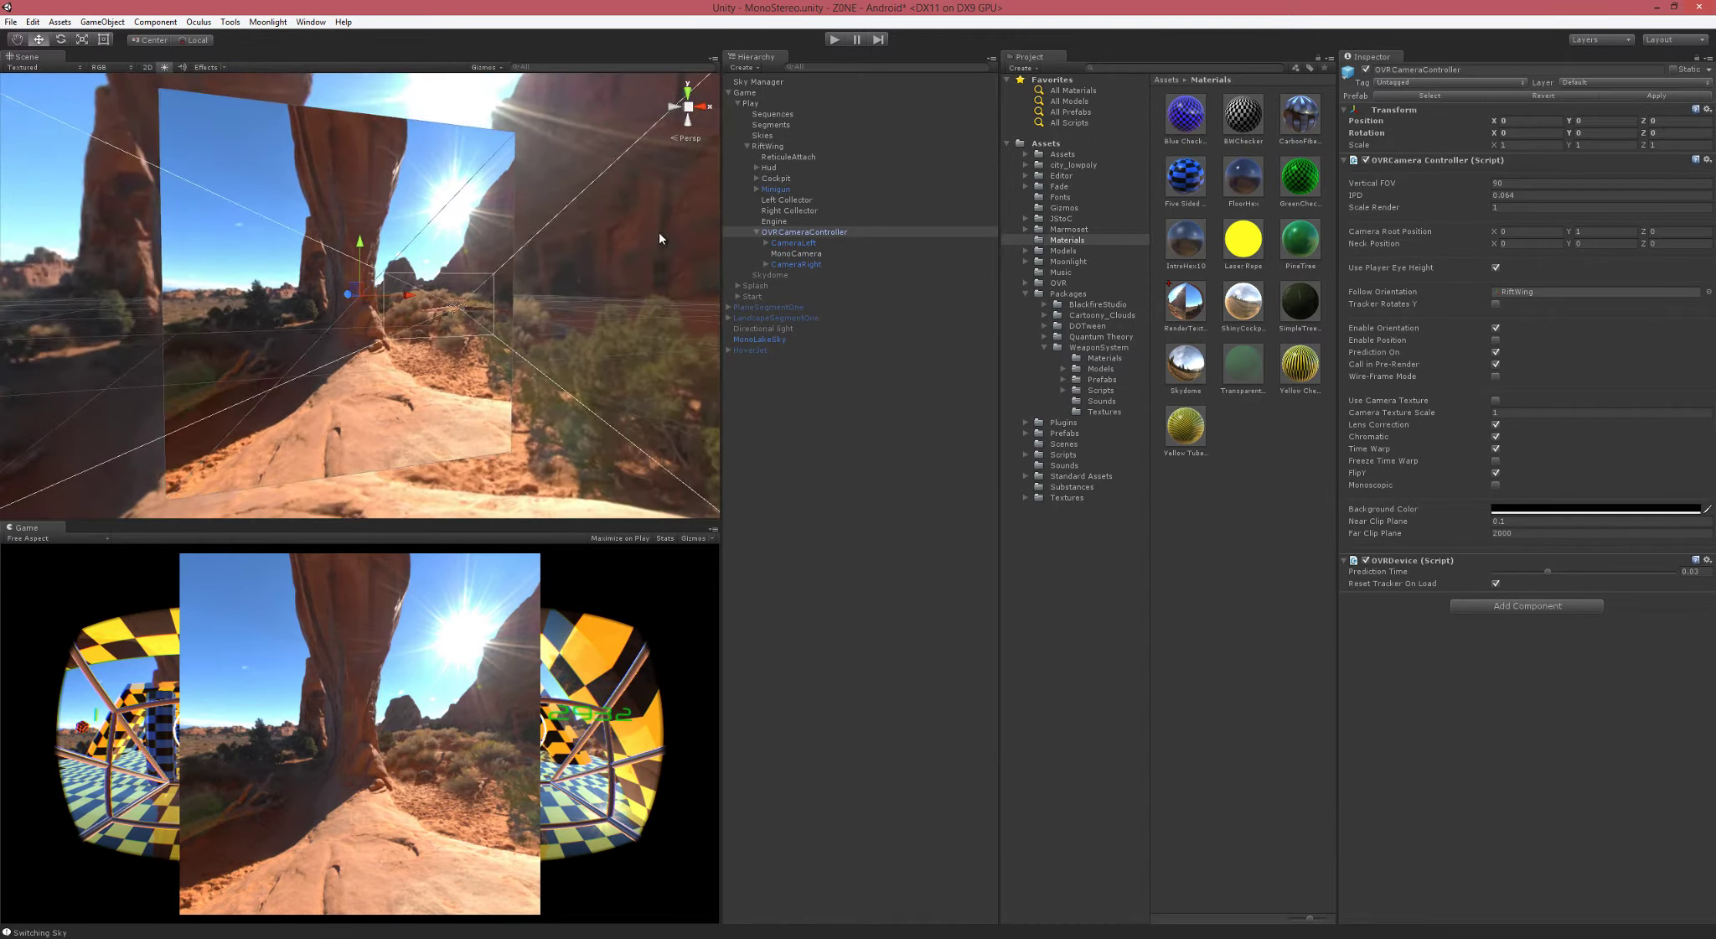
pyautogui.click(834, 40)
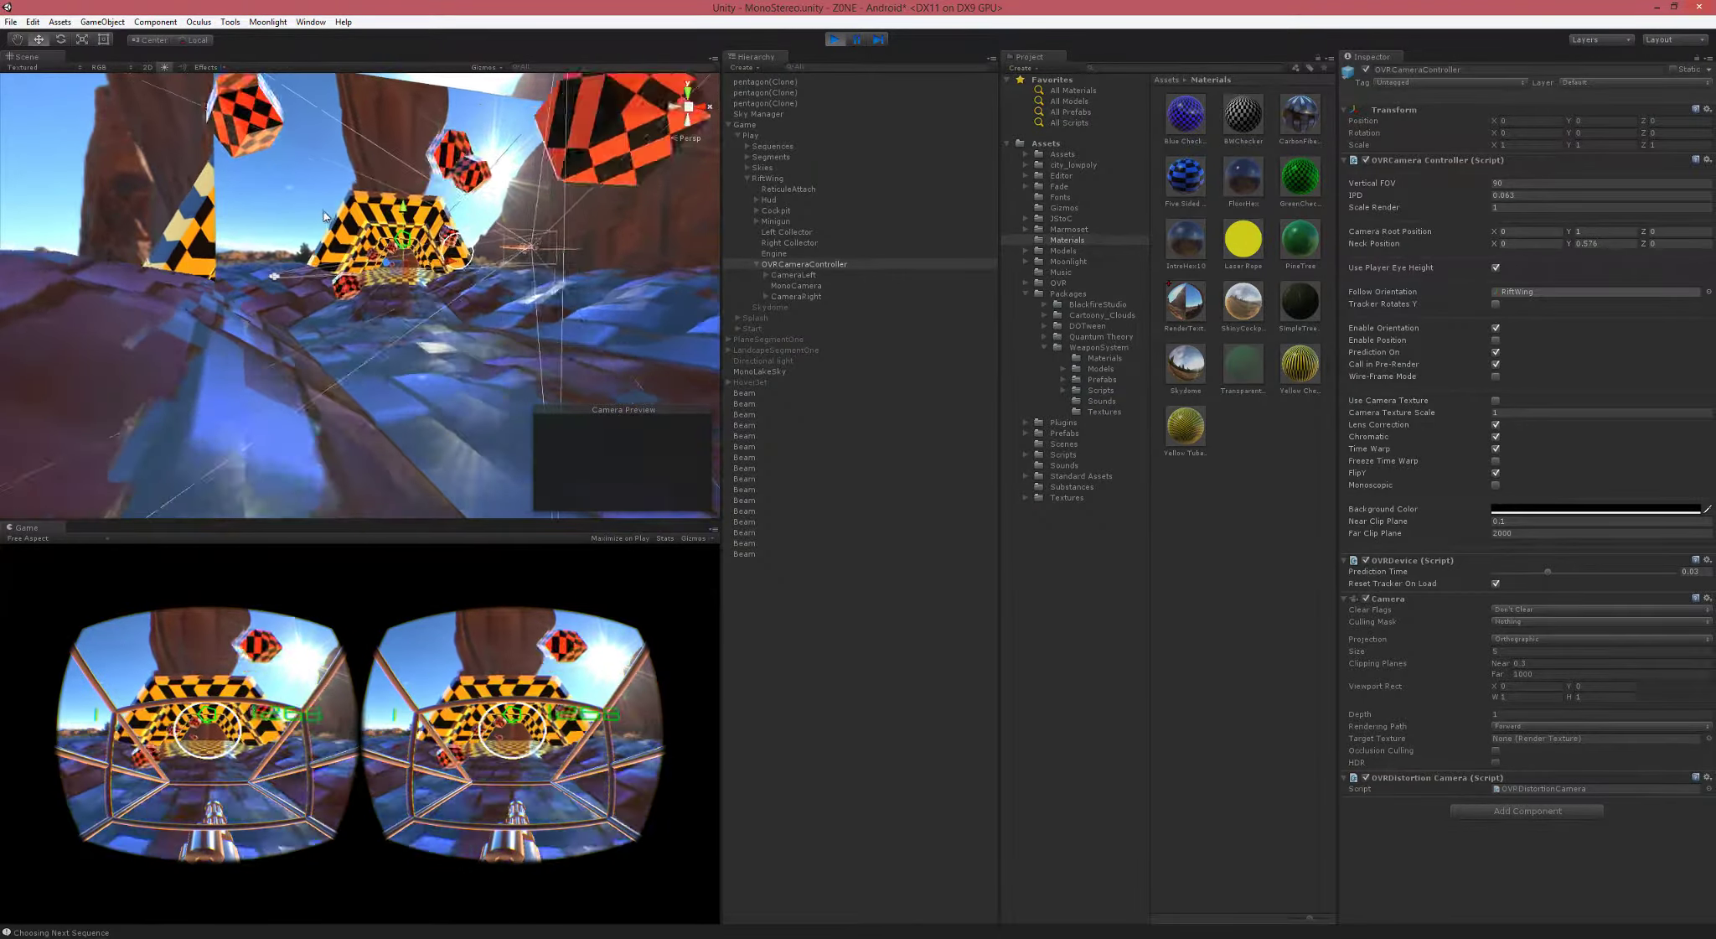
pyautogui.click(662, 281)
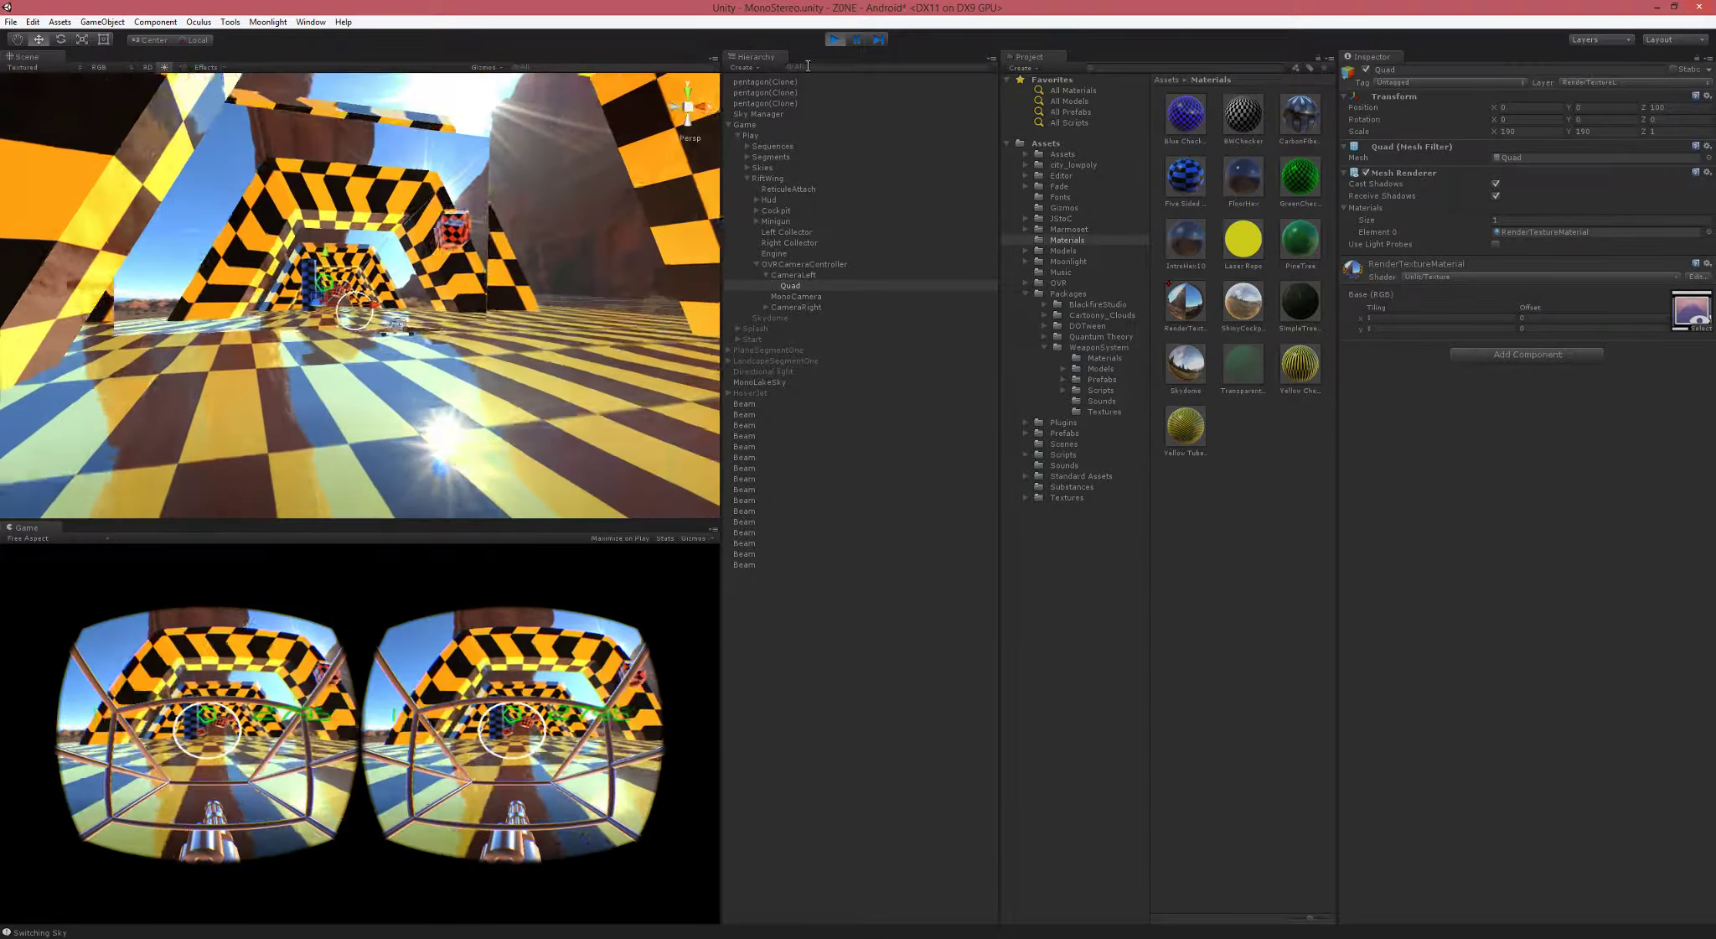
pyautogui.click(832, 38)
pyautogui.click(791, 233)
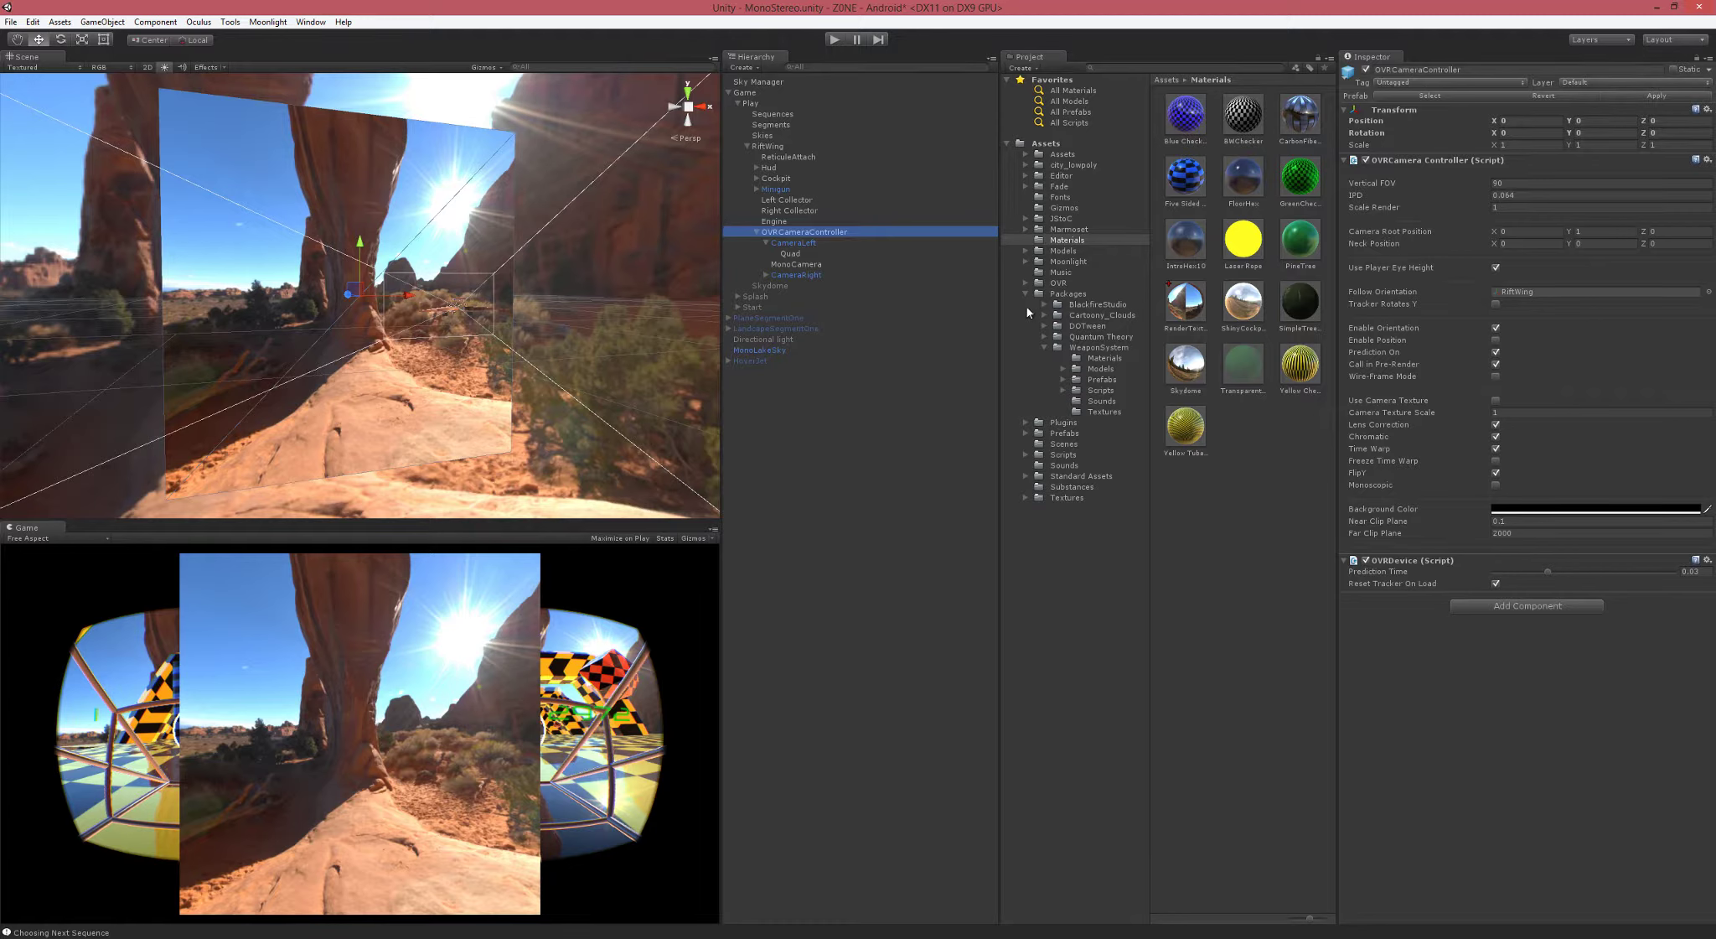
# Step: Select MonoCamera's MonoViewTexture target and briefly play the scene to watch it render
pyautogui.click(800, 264)
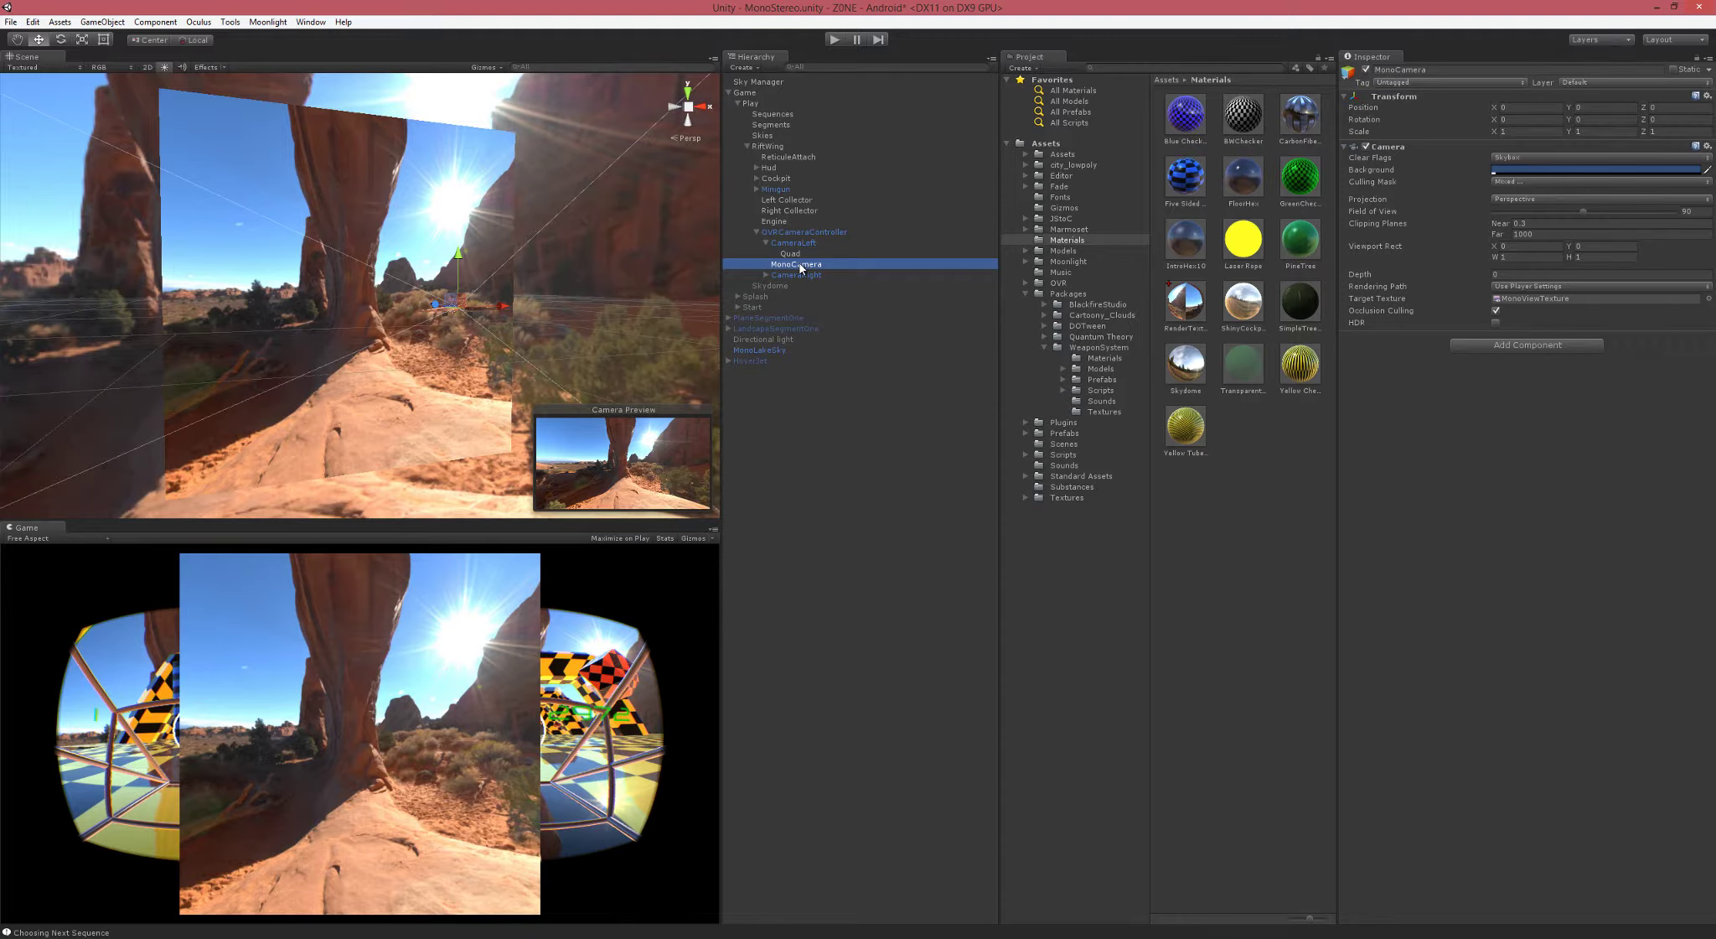
pyautogui.click(1526, 299)
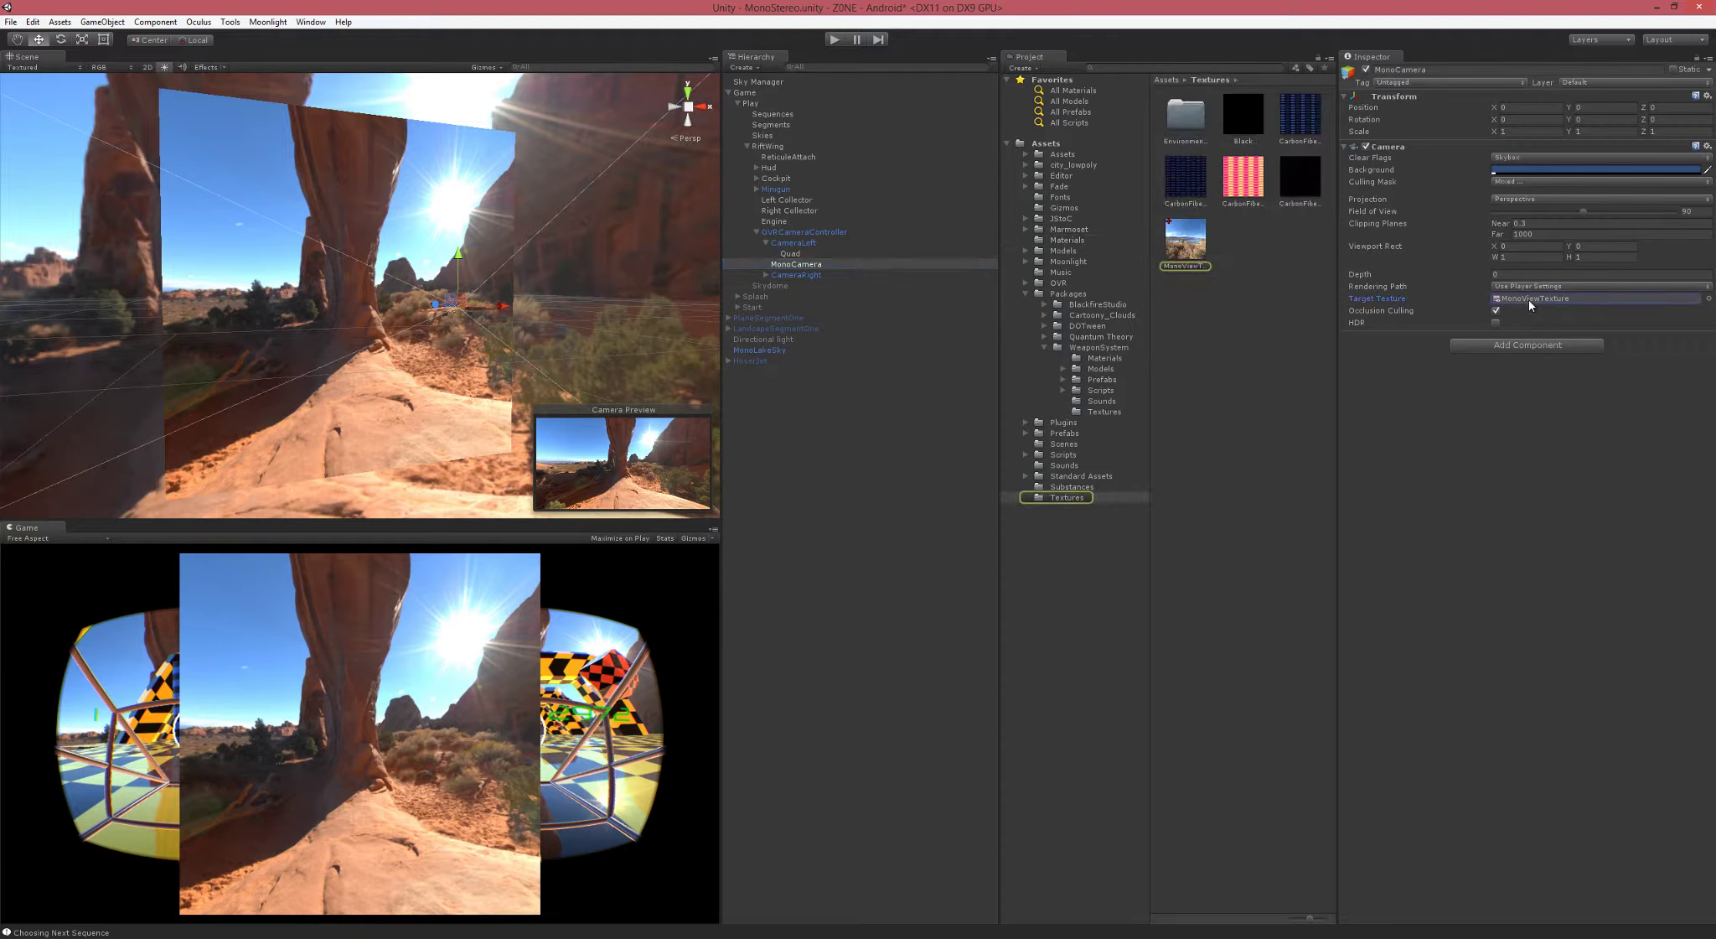
pyautogui.click(1185, 243)
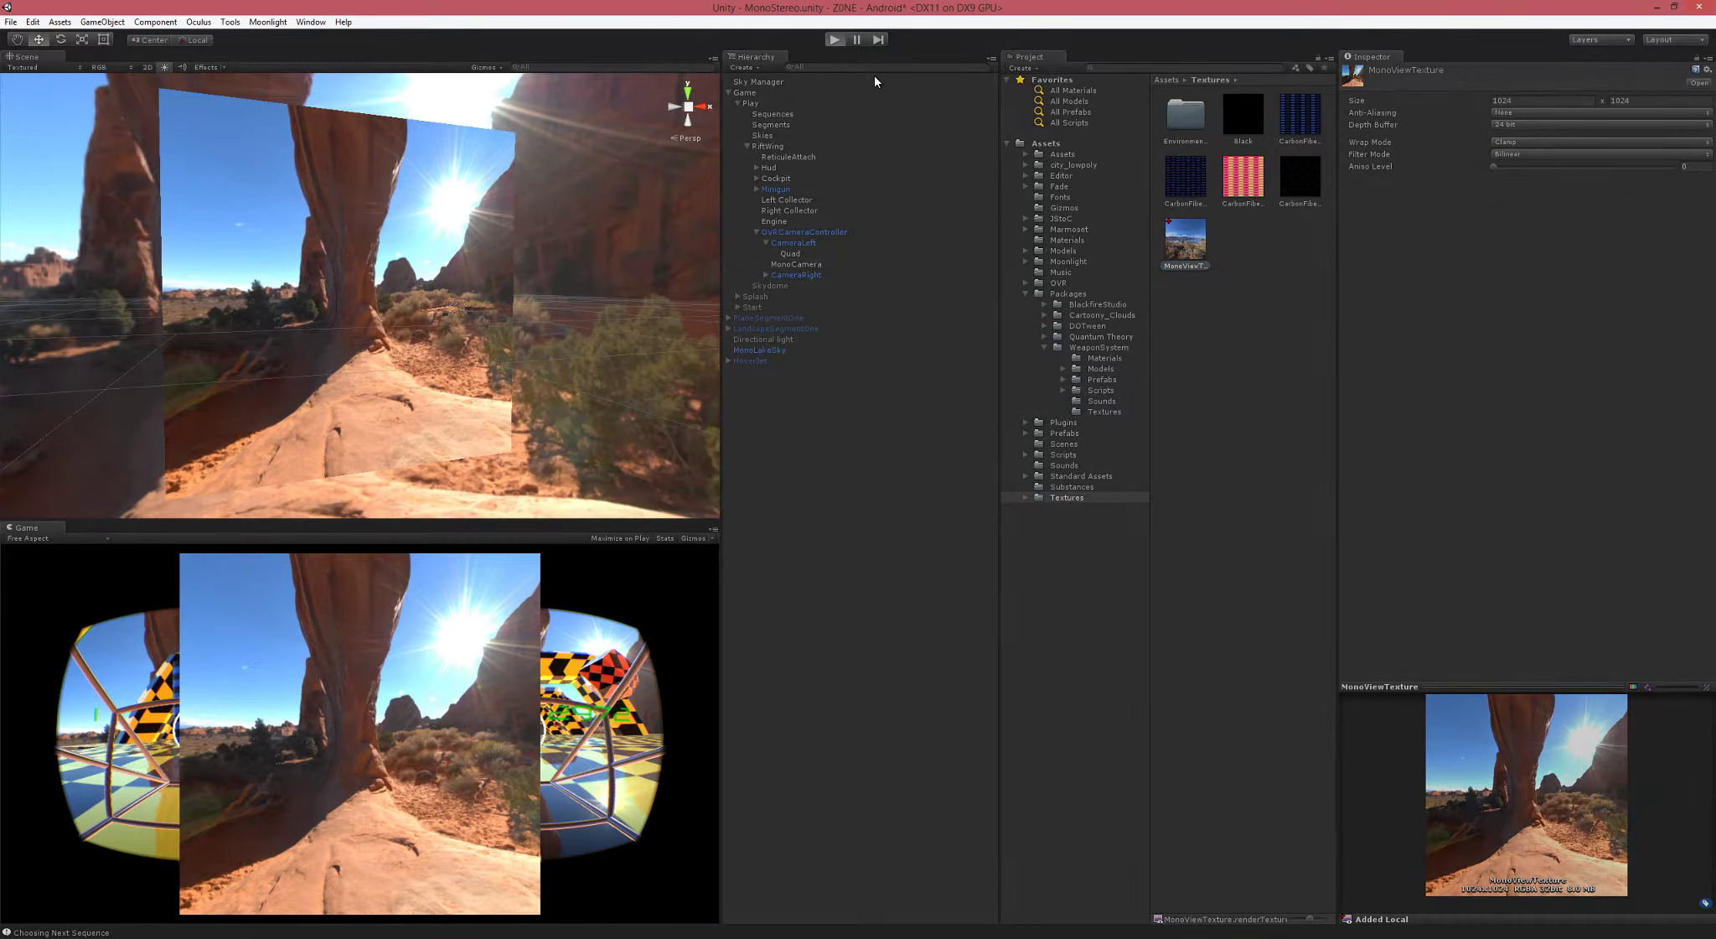
pyautogui.hotkey('ctrl', 'p')
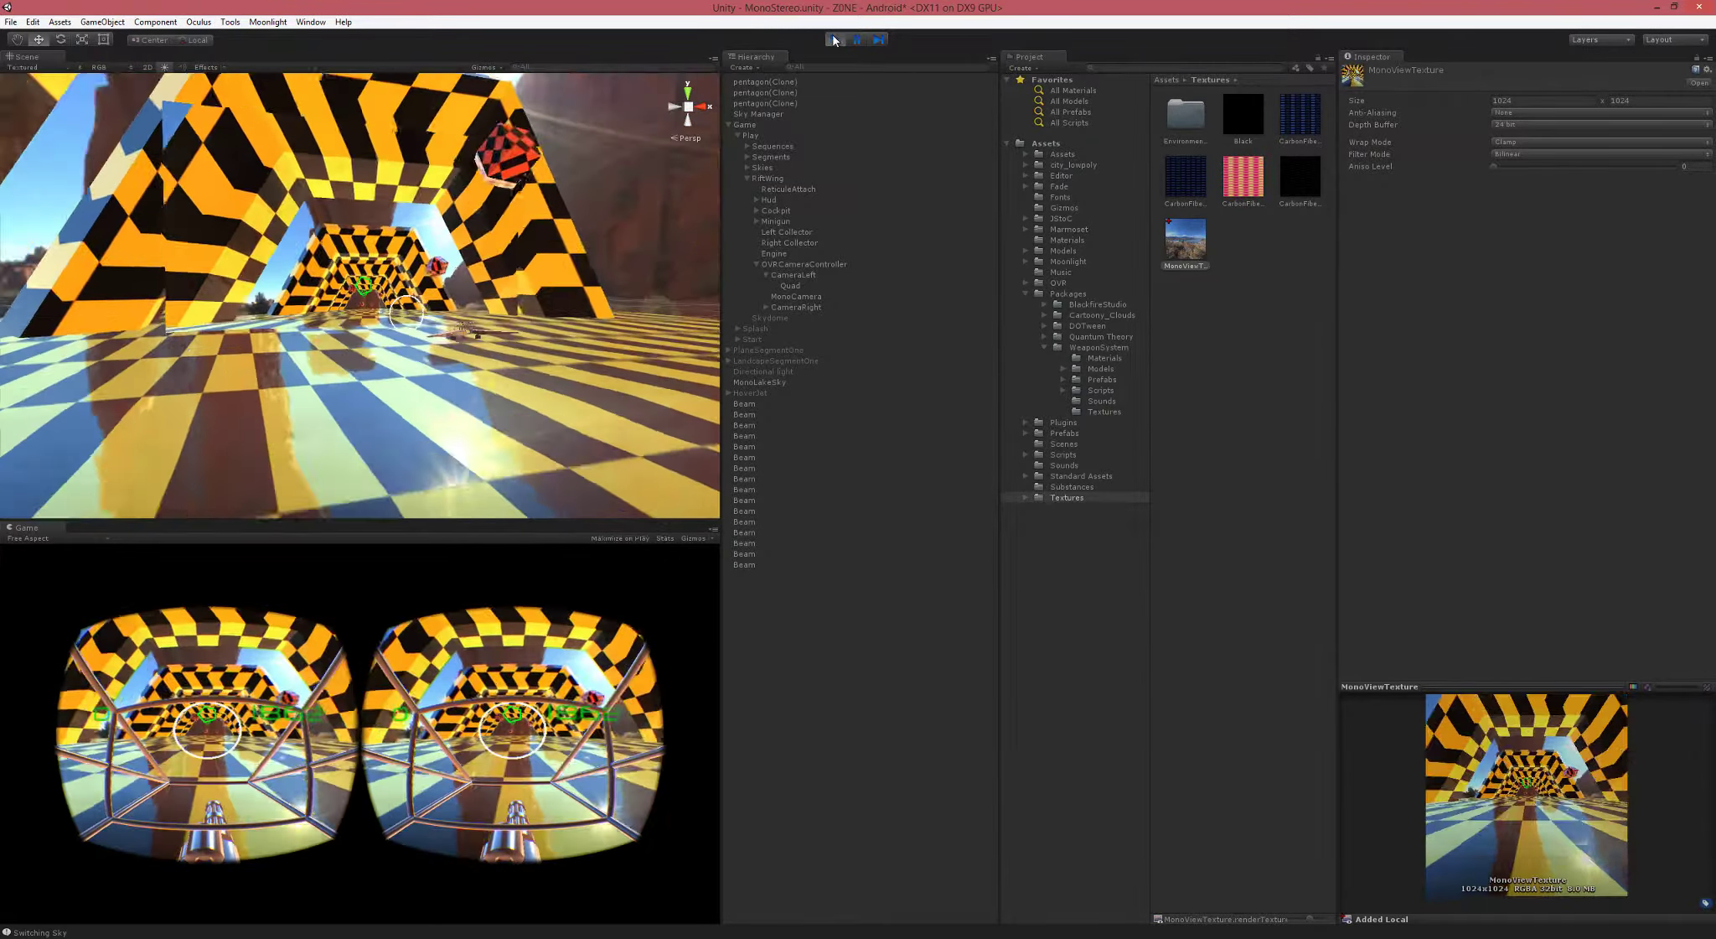
pyautogui.hotkey('ctrl', 'p')
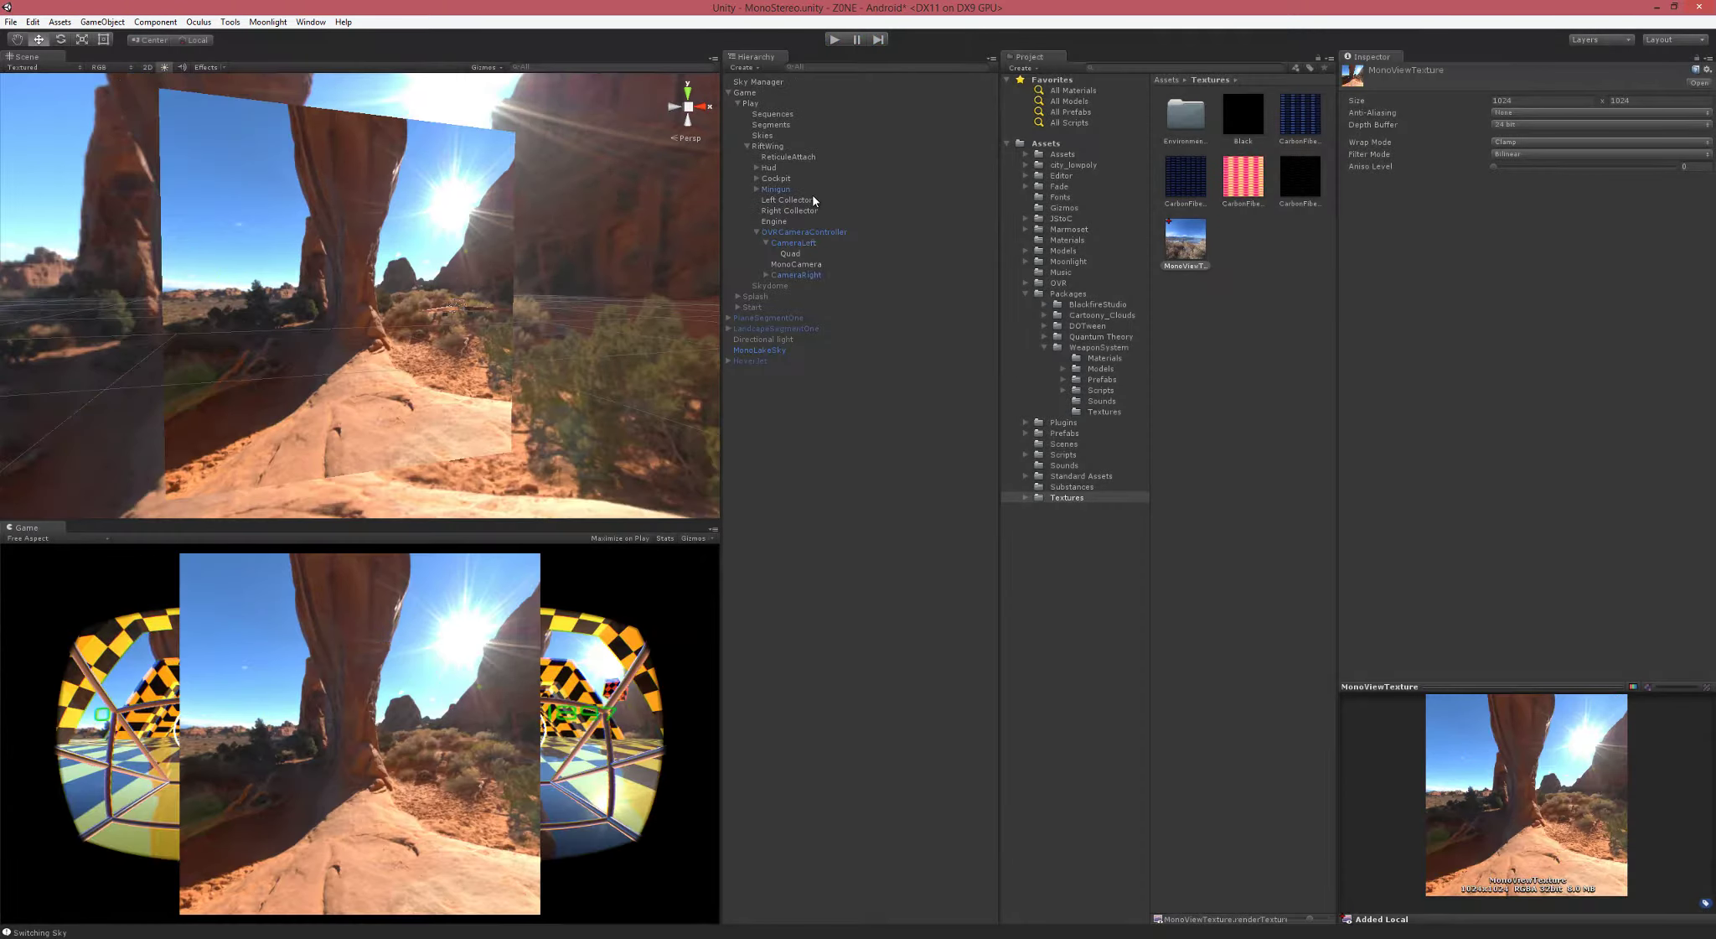
# Step: Review MonoCamera's target texture and culling mask layers, then select CameraLeft
pyautogui.click(795, 264)
pyautogui.click(1544, 298)
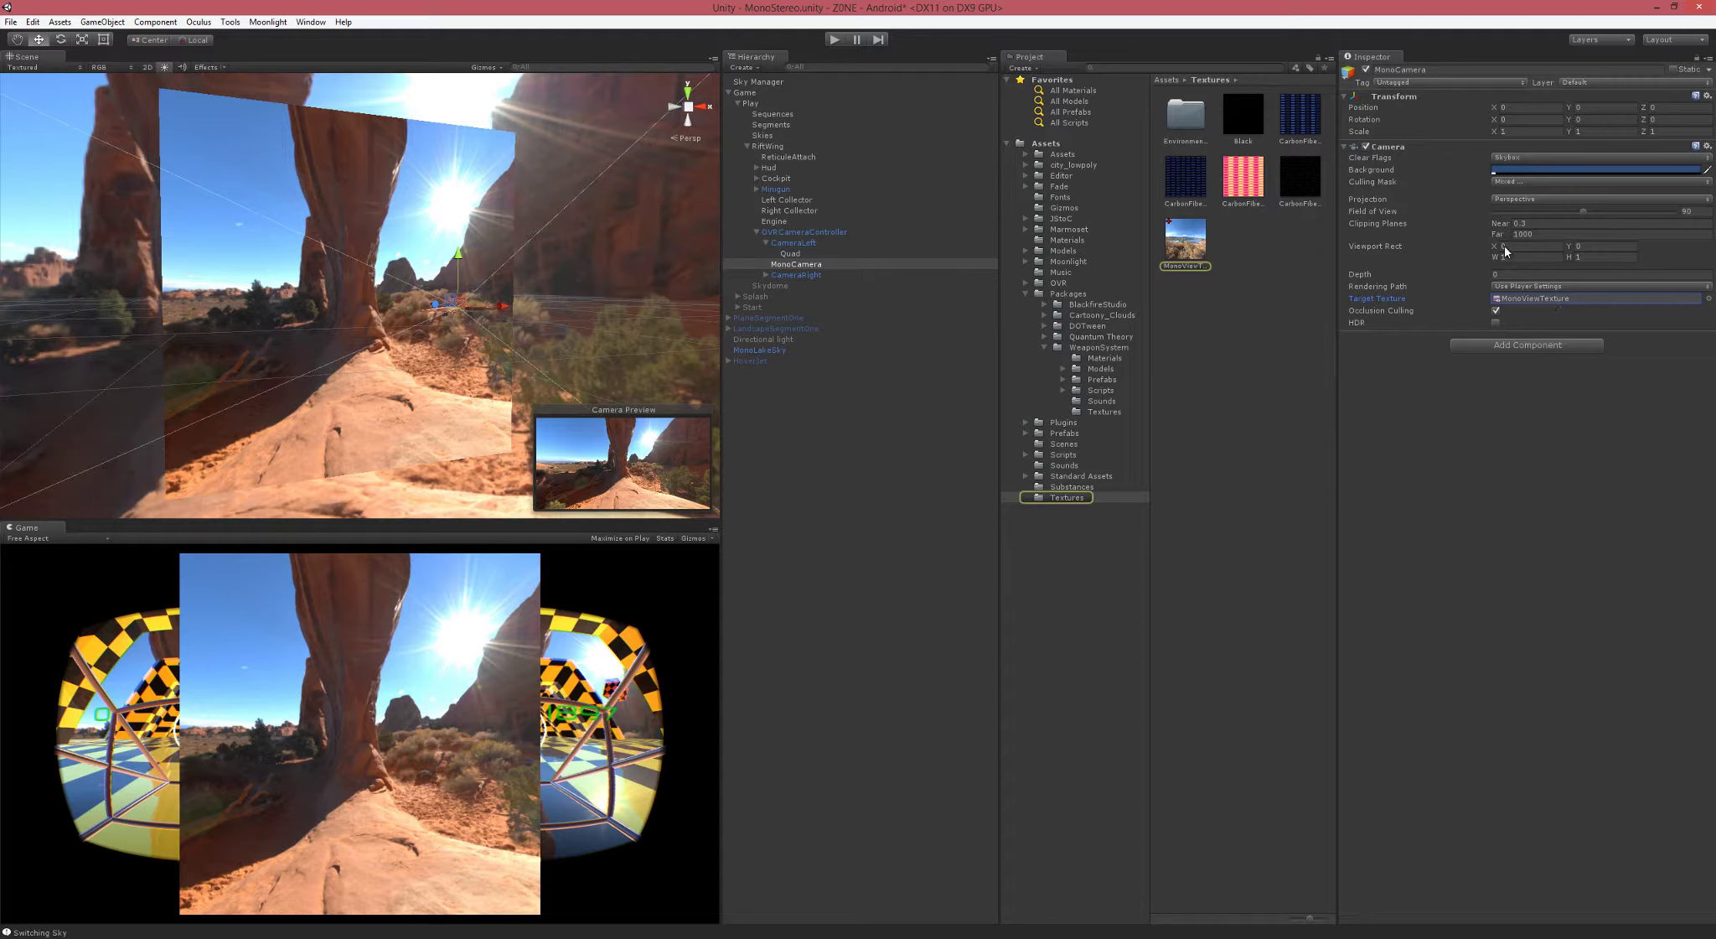
pyautogui.click(1499, 181)
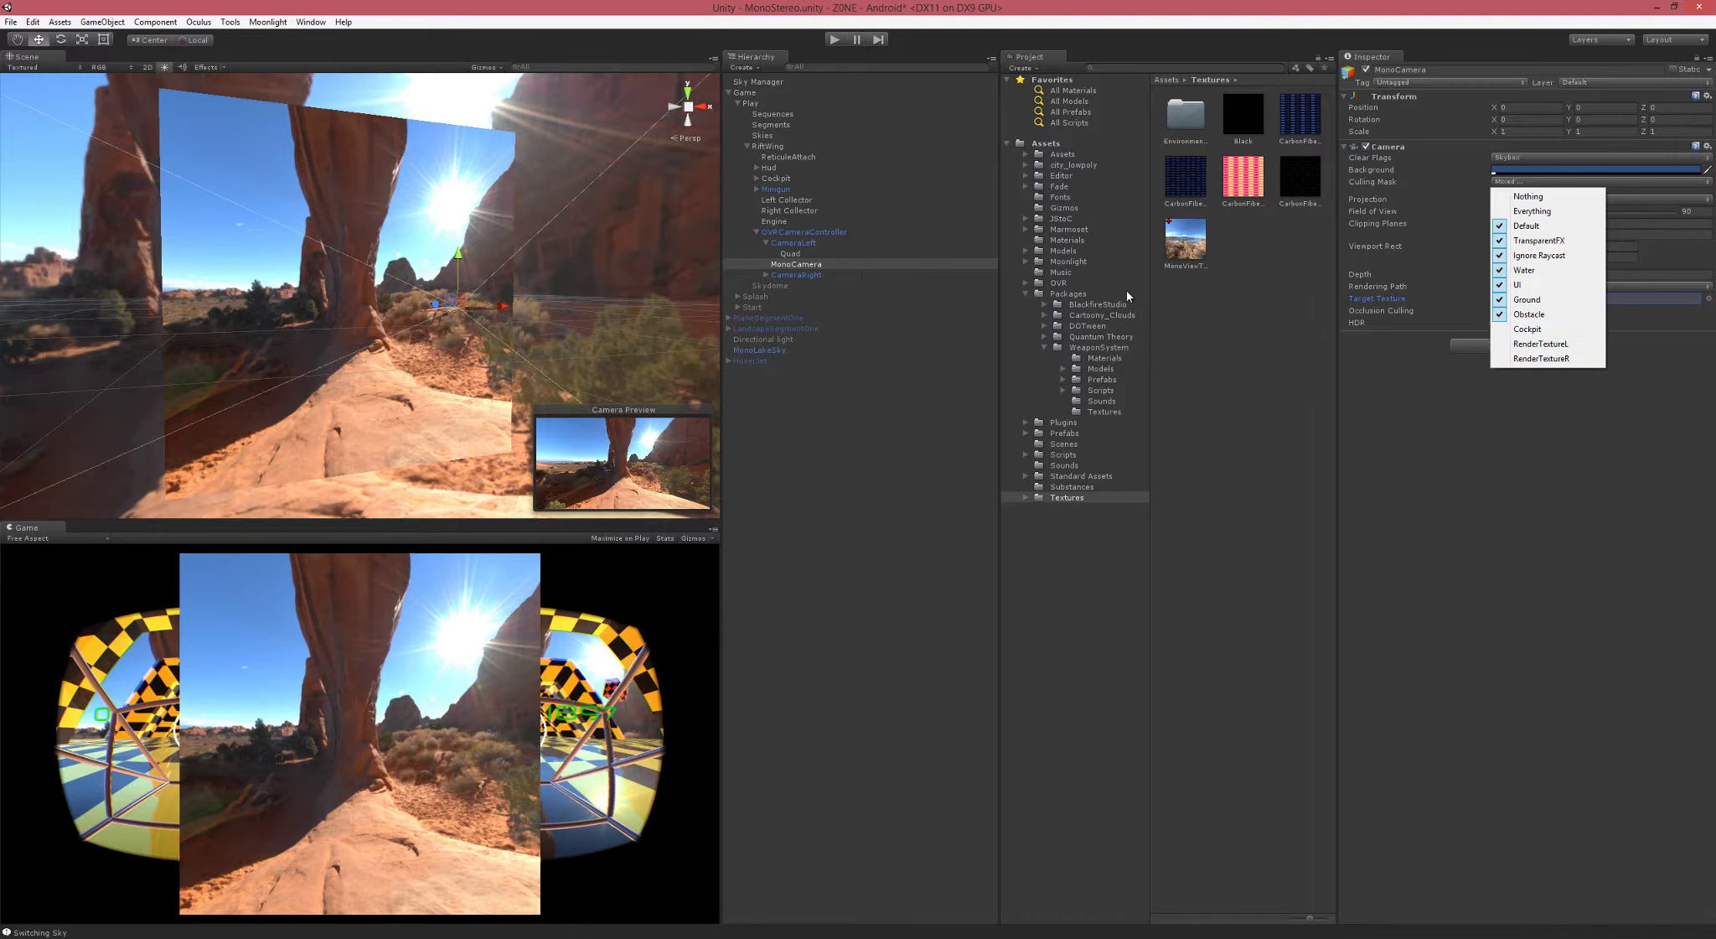
pyautogui.click(795, 244)
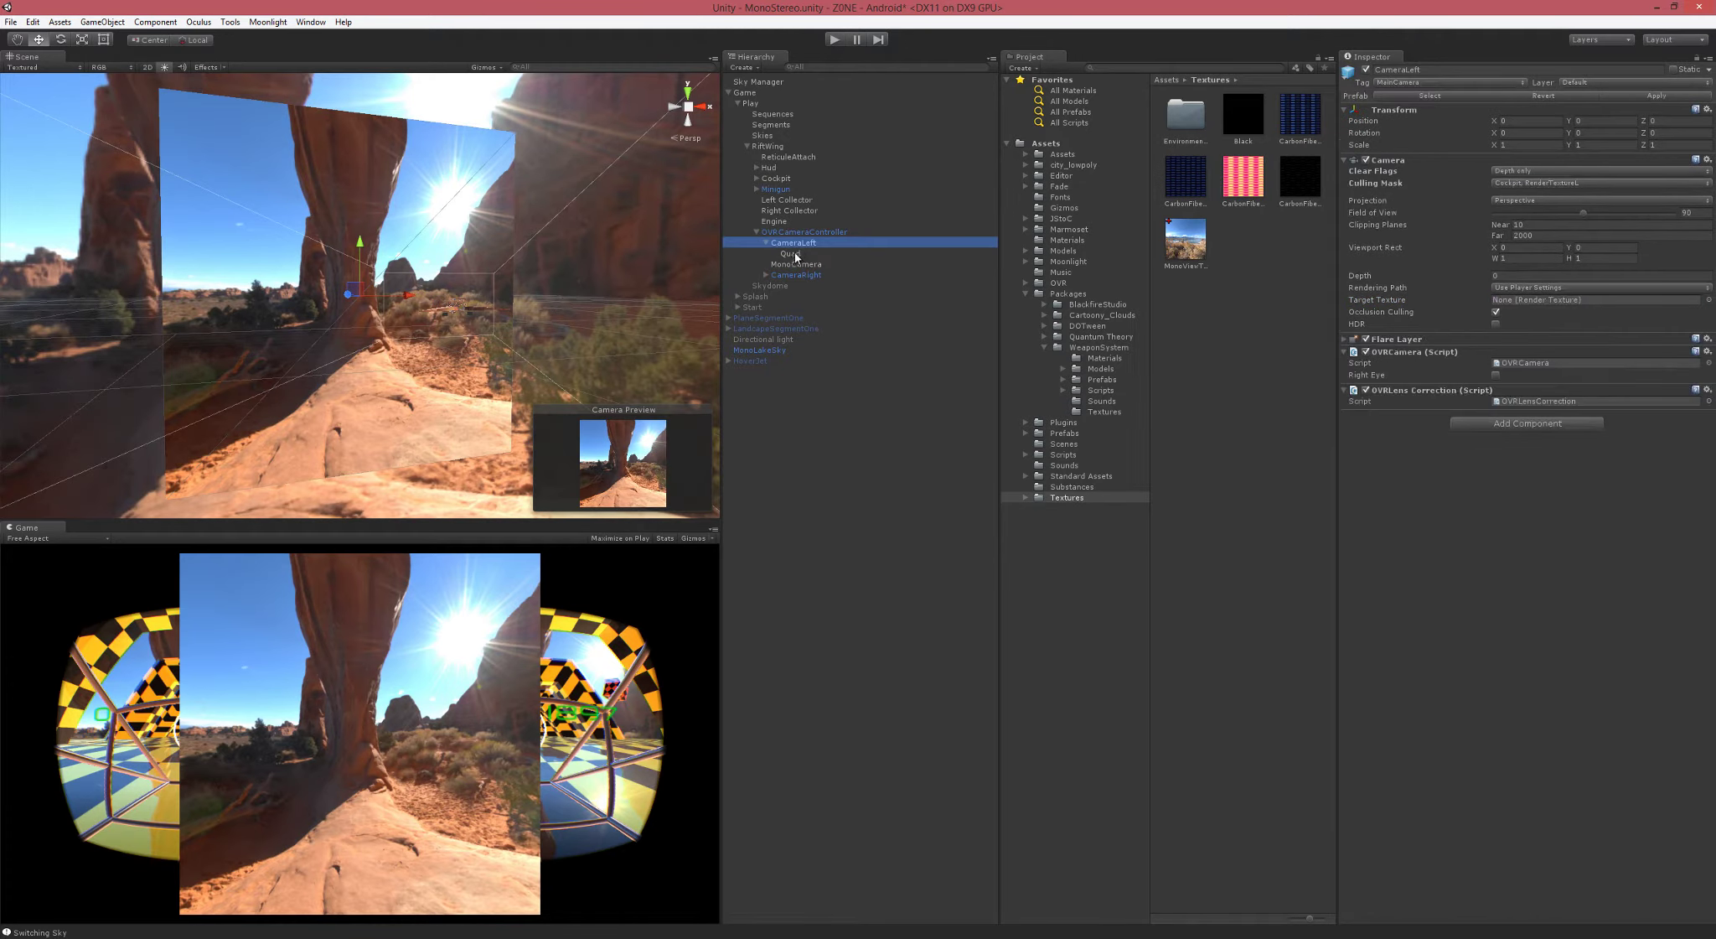
# Step: Compare the Quads under CameraLeft and CameraRight, then orbit the Scene view around the left Quad
pyautogui.click(793, 254)
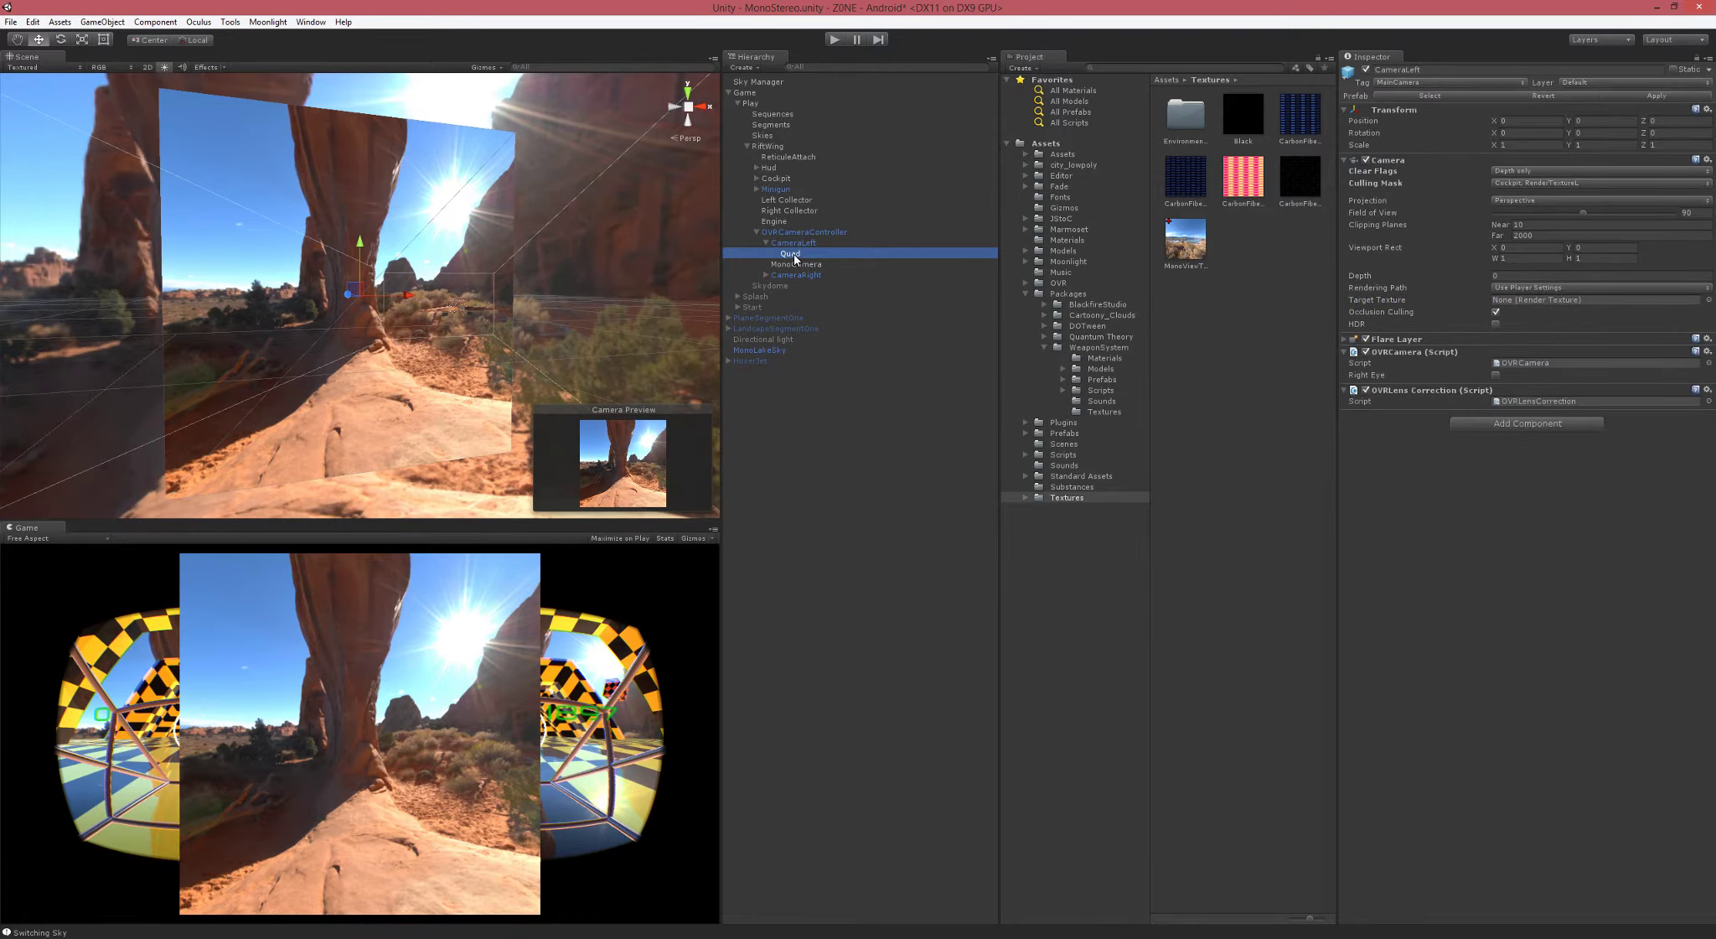
pyautogui.click(766, 275)
pyautogui.click(789, 287)
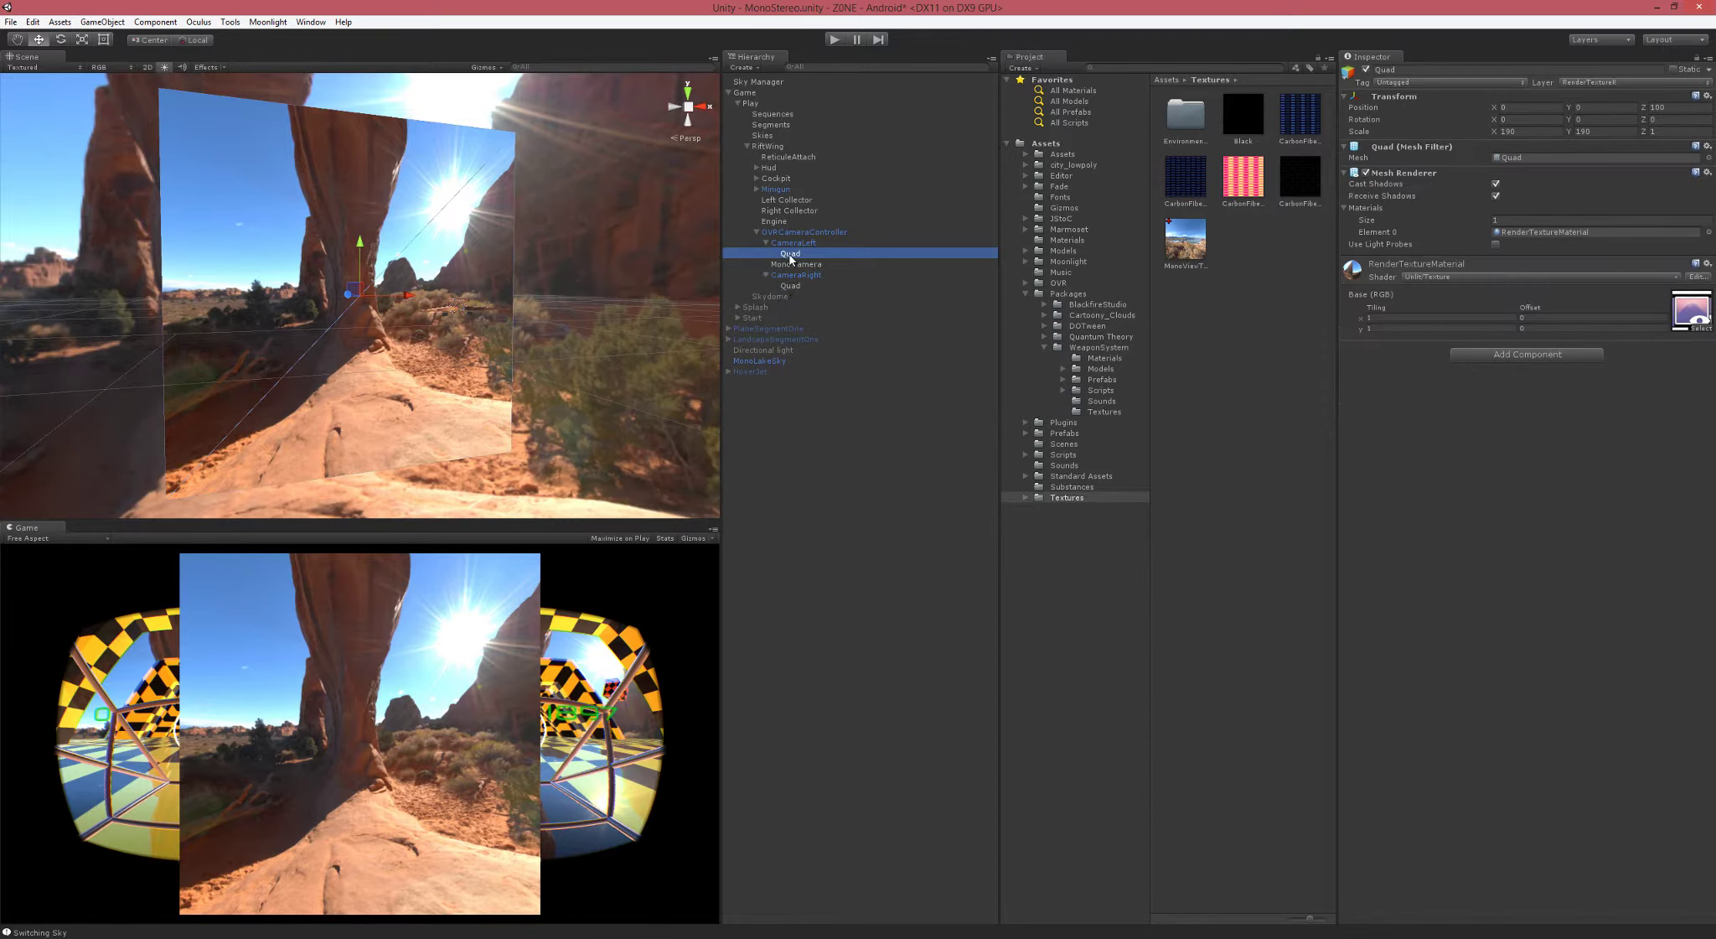
pyautogui.click(790, 255)
pyautogui.keyDown('alt'); pyautogui.moveTo(537, 251); pyautogui.dragTo(362, 306); pyautogui.keyUp('alt')
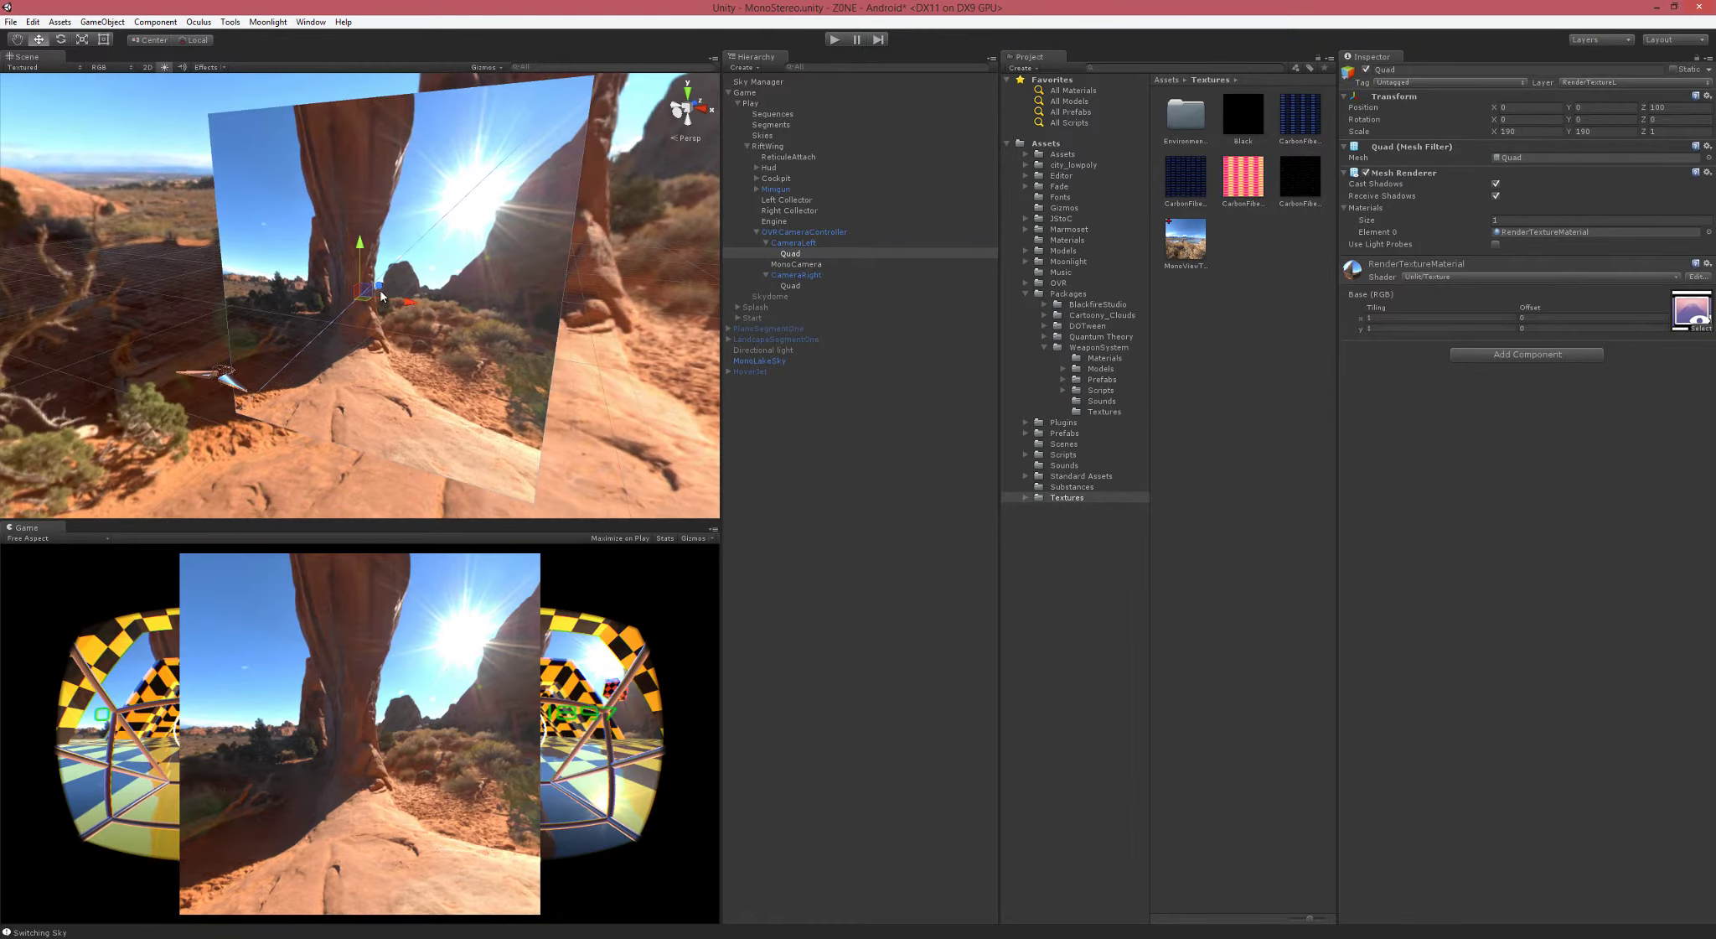
pyautogui.keyDown('alt'); pyautogui.moveTo(618, 245); pyautogui.dragTo(434, 315); pyautogui.keyUp('alt')
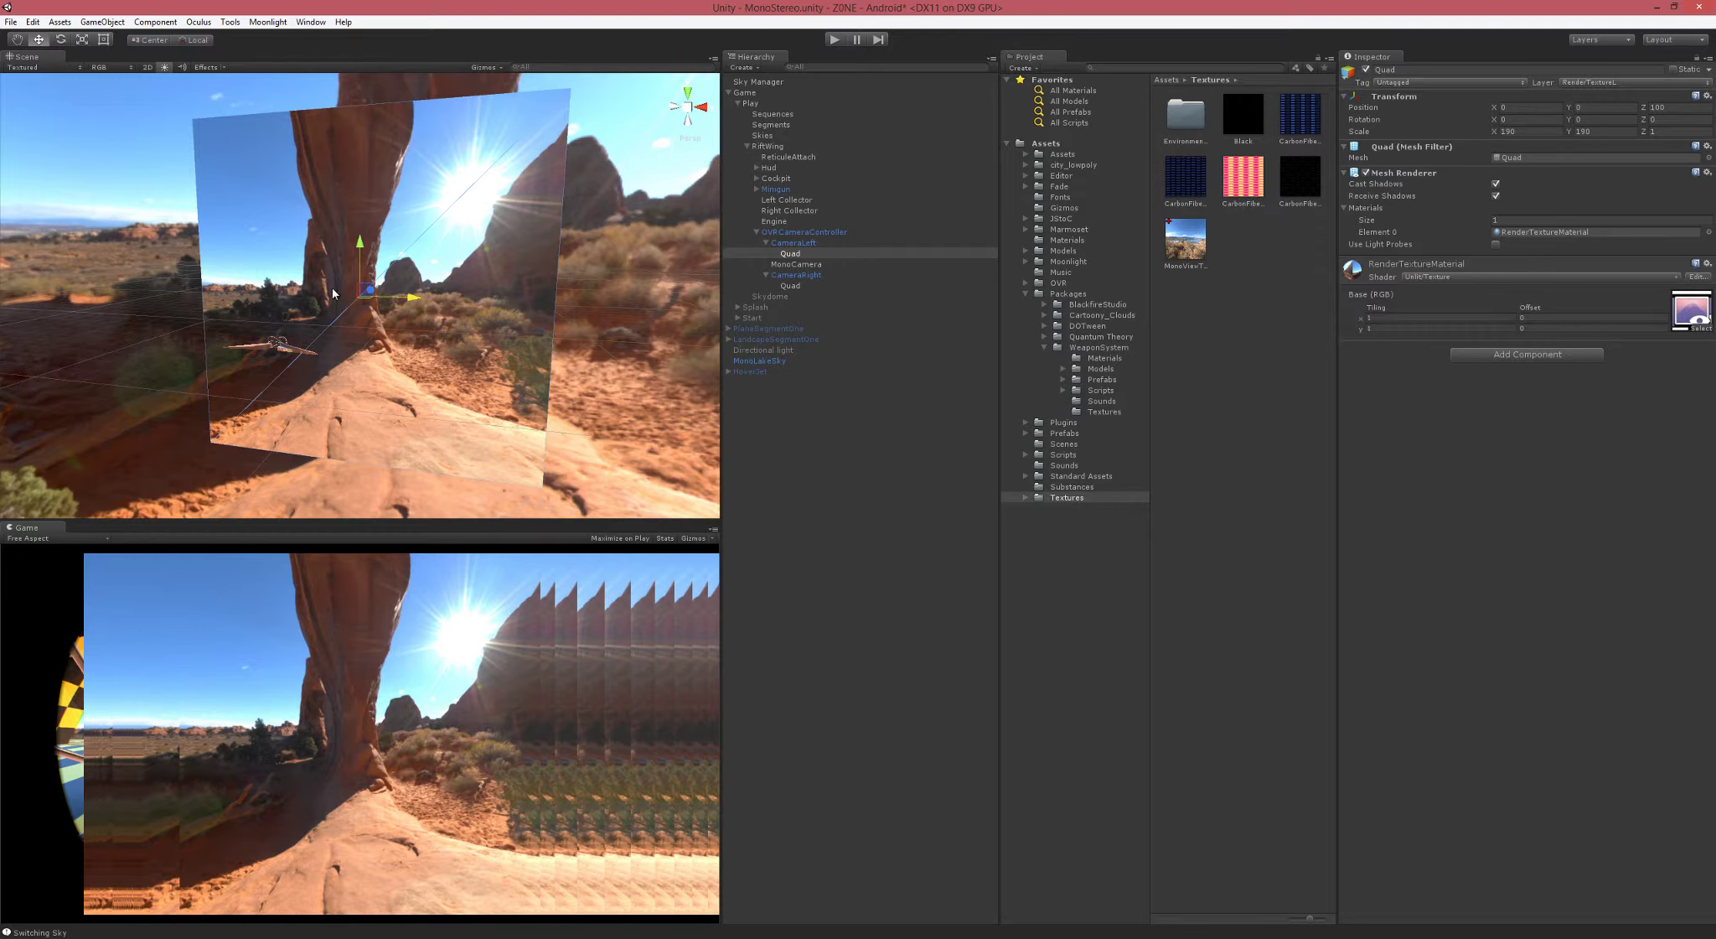
pyautogui.keyDown('alt'); pyautogui.moveTo(372, 330); pyautogui.dragTo(446, 319); pyautogui.keyUp('alt')
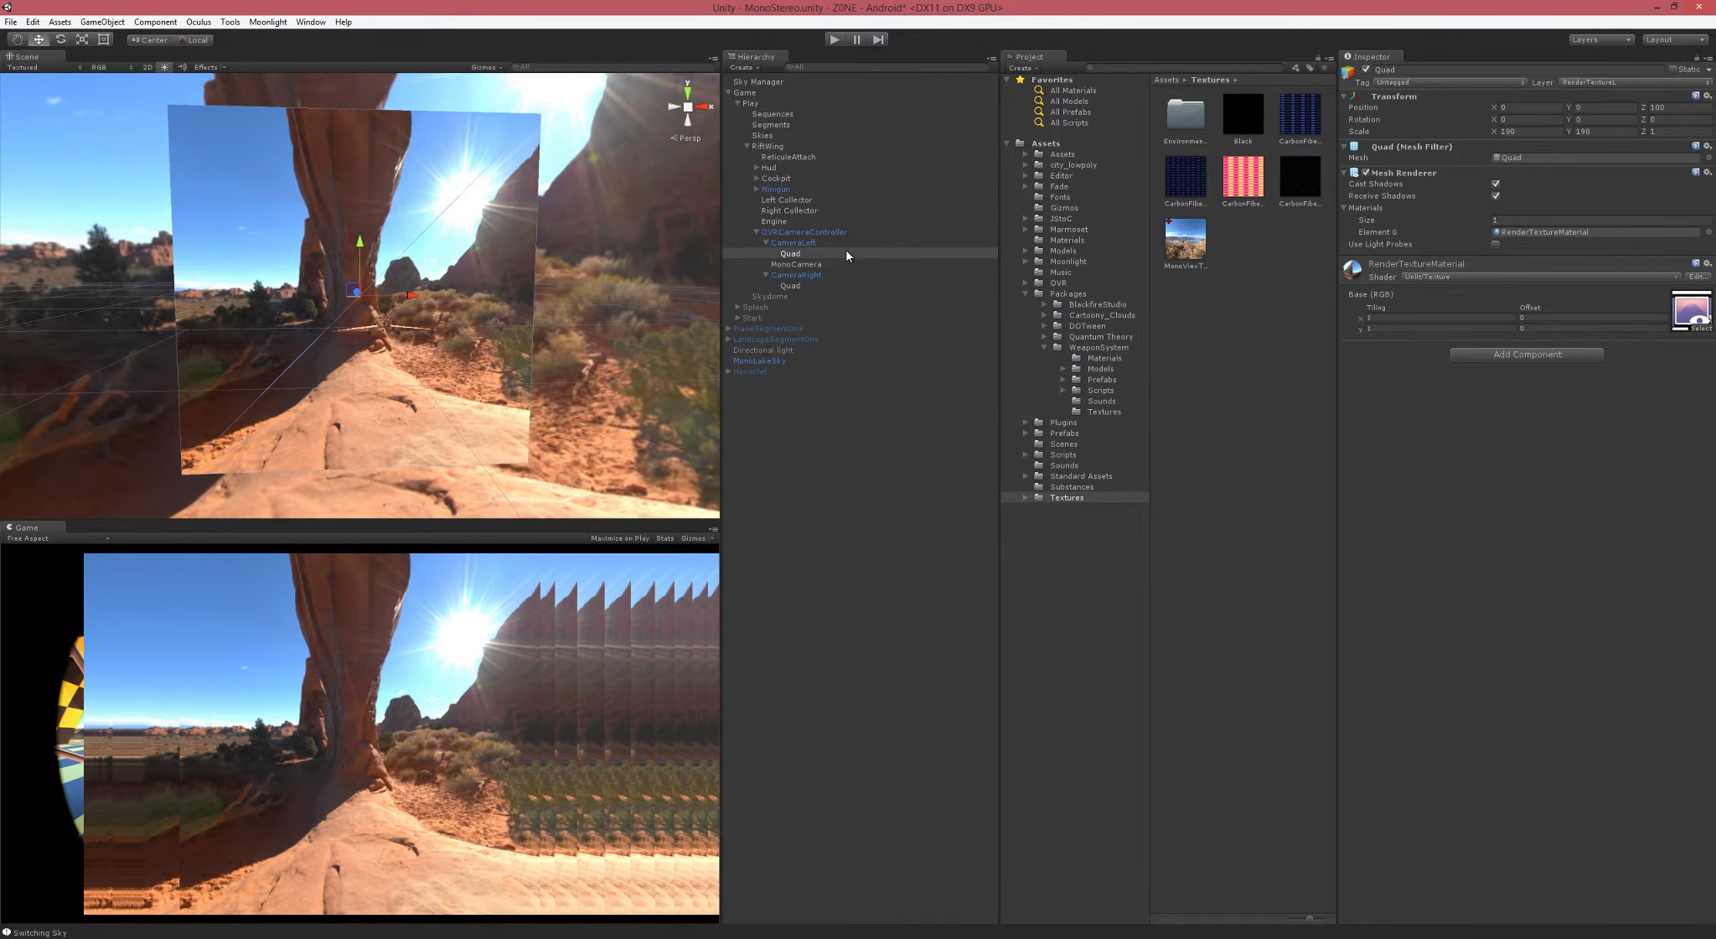
# Step: Compare the camera settings of CameraLeft, its Quad, and CameraRight
pyautogui.click(796, 243)
pyautogui.click(790, 253)
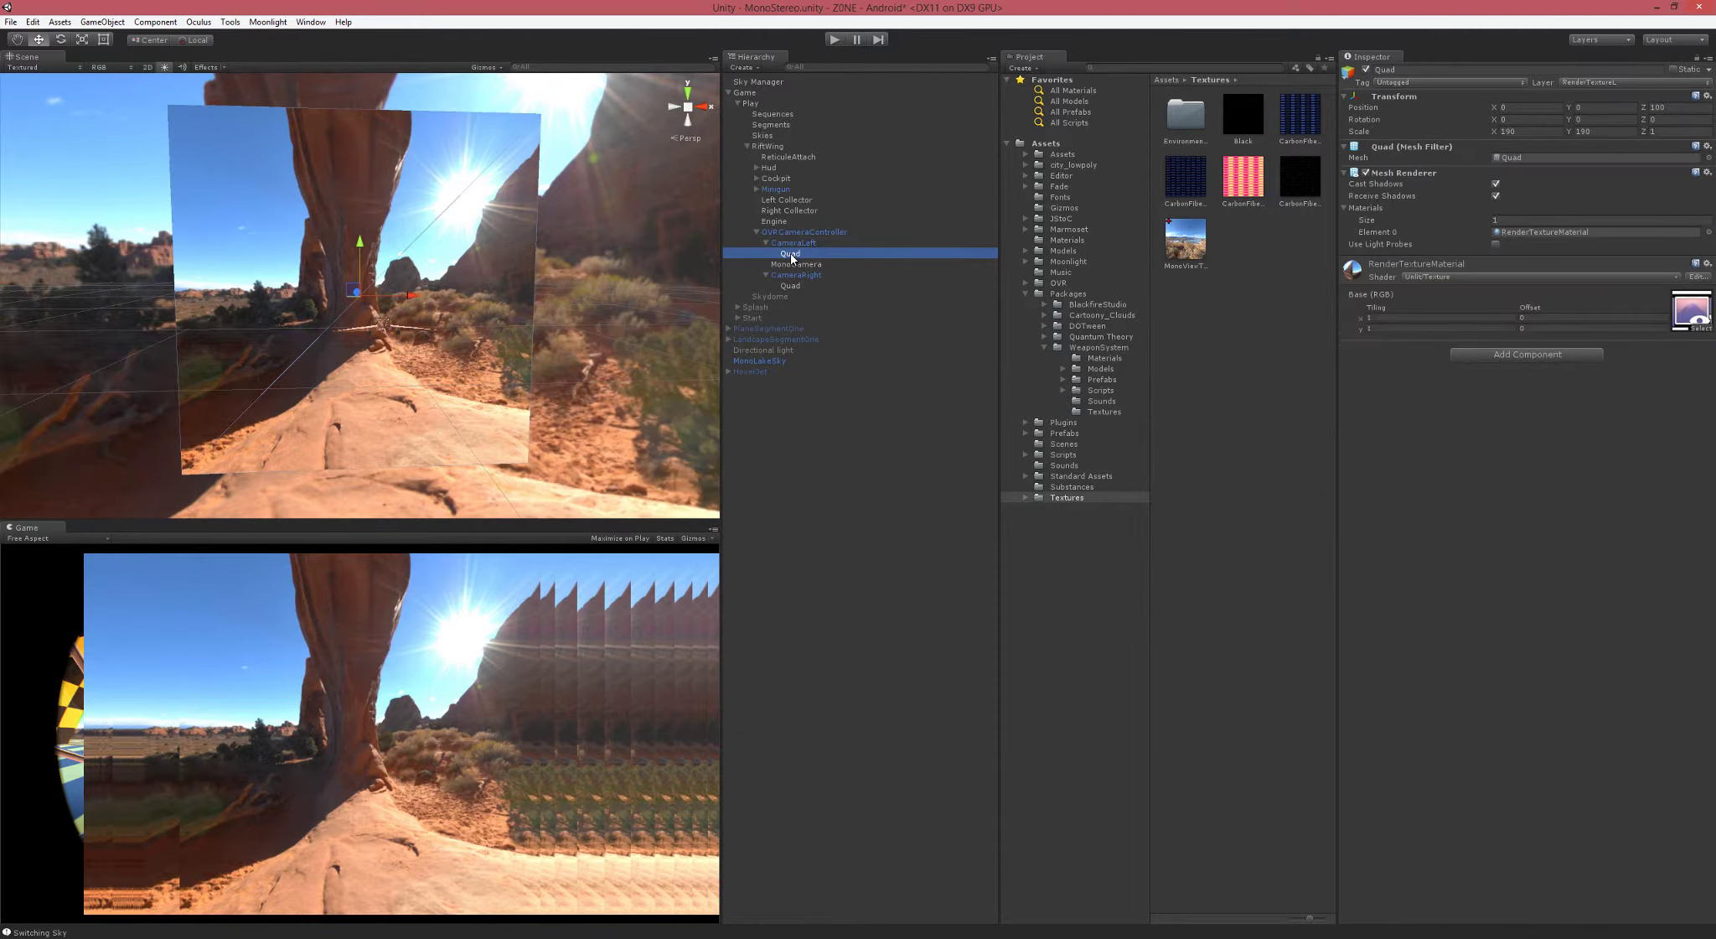
pyautogui.press('Up')
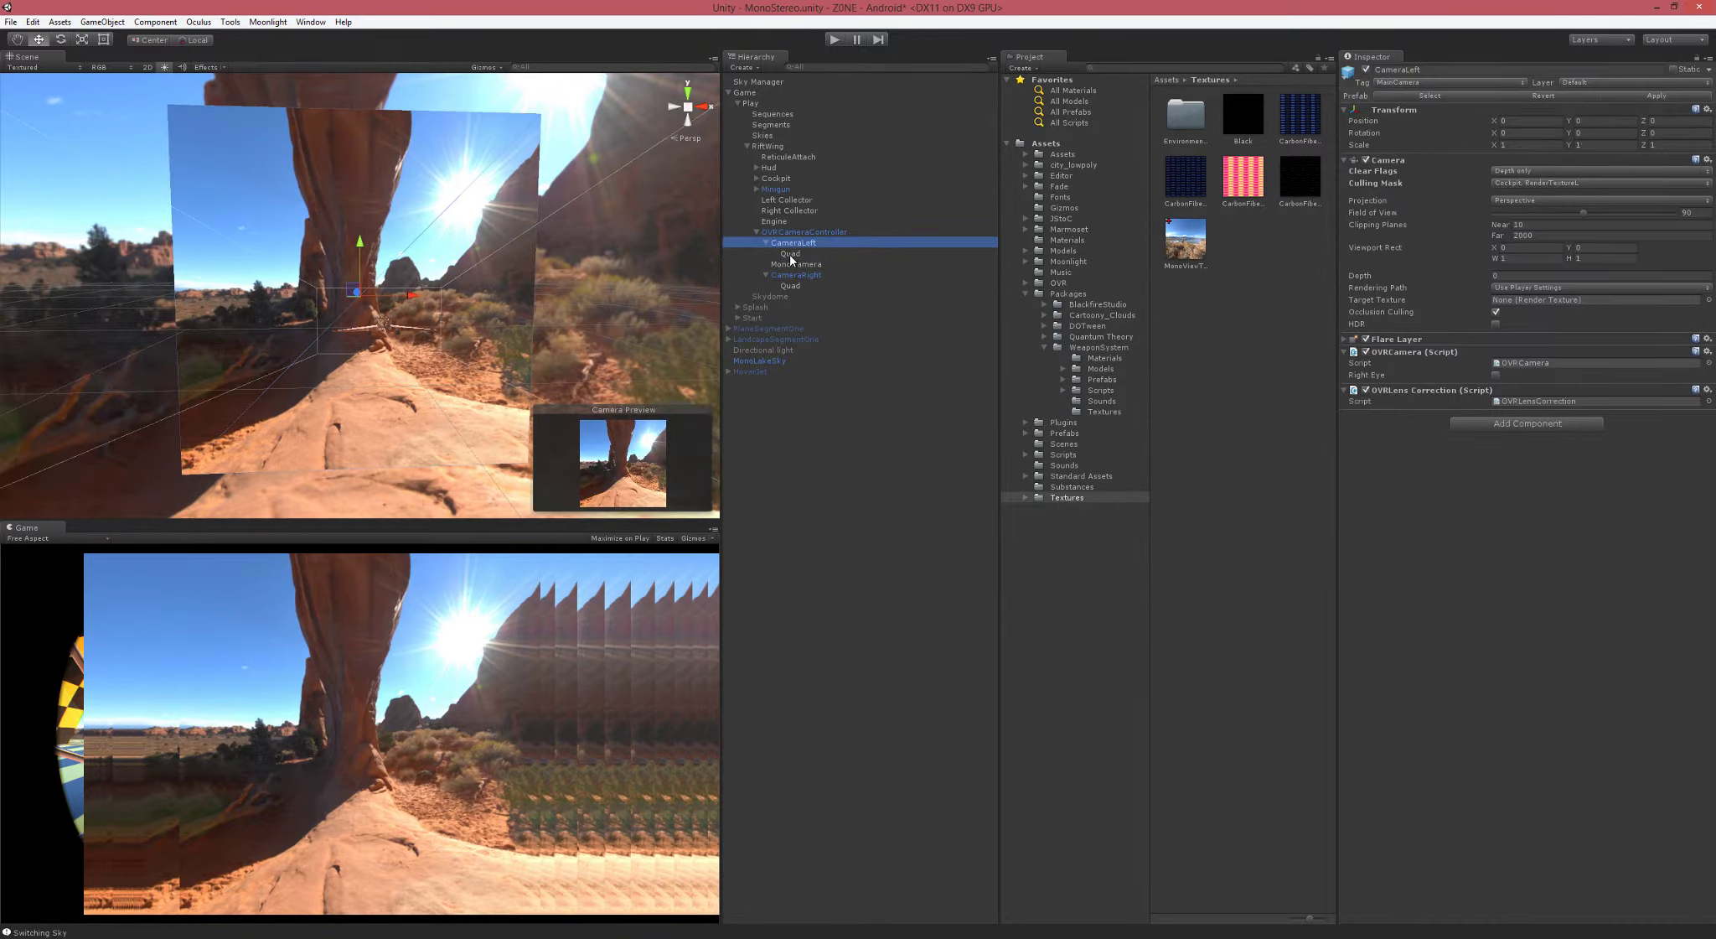
pyautogui.click(796, 275)
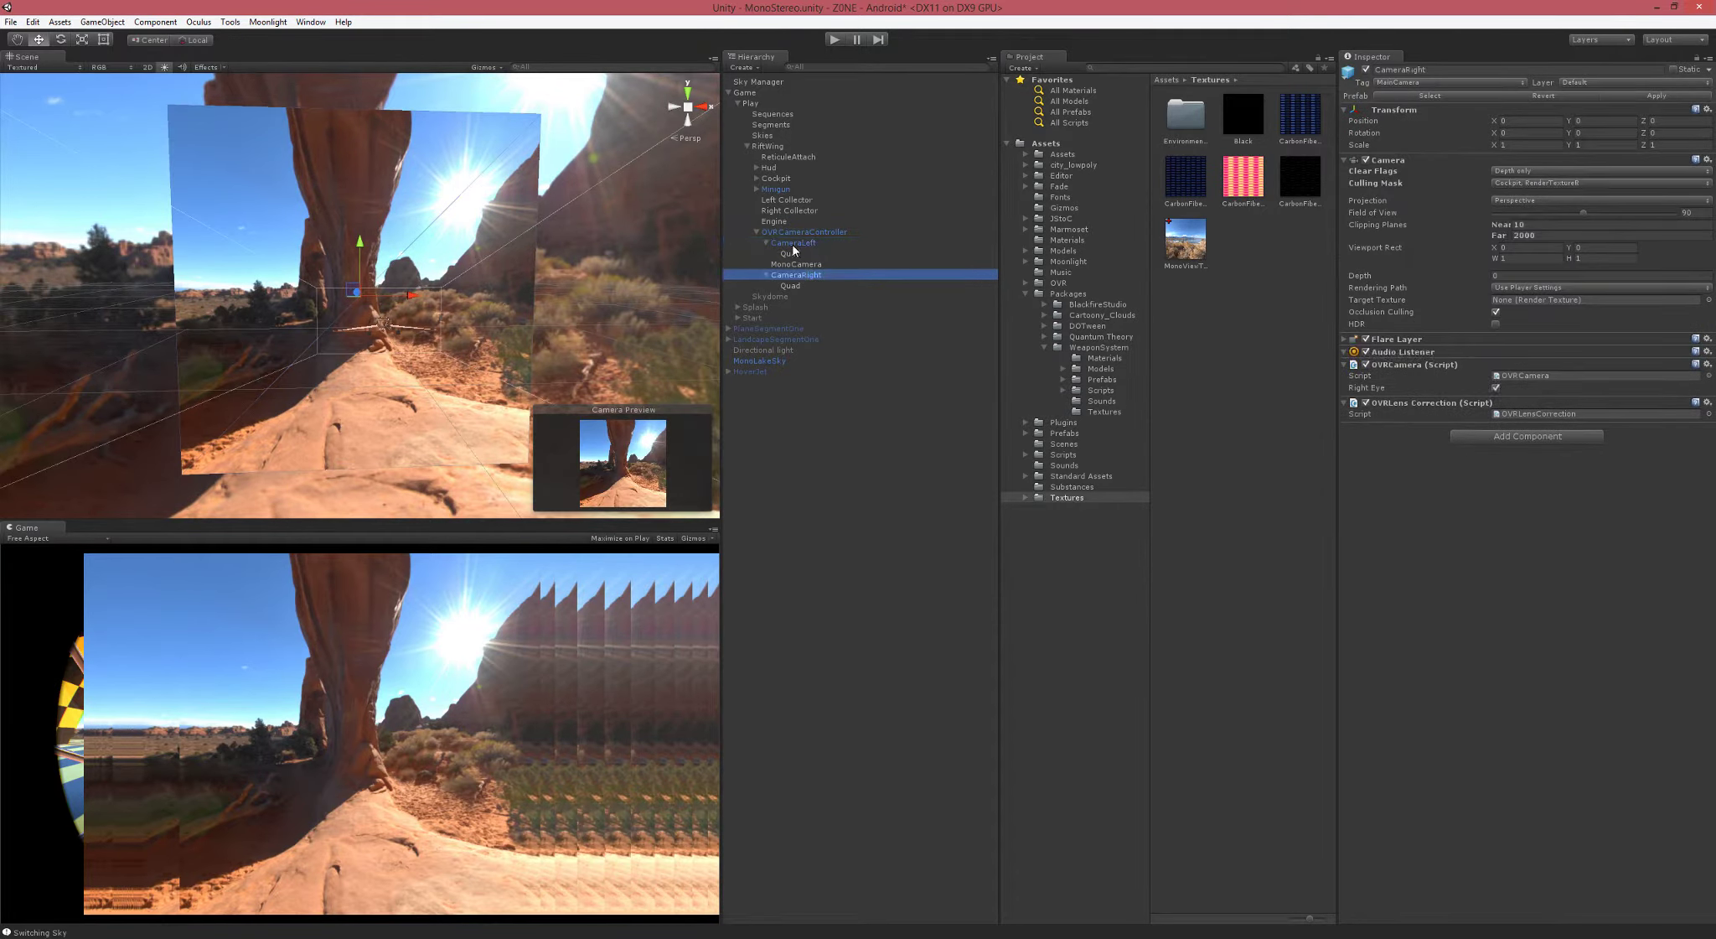
pyautogui.click(793, 243)
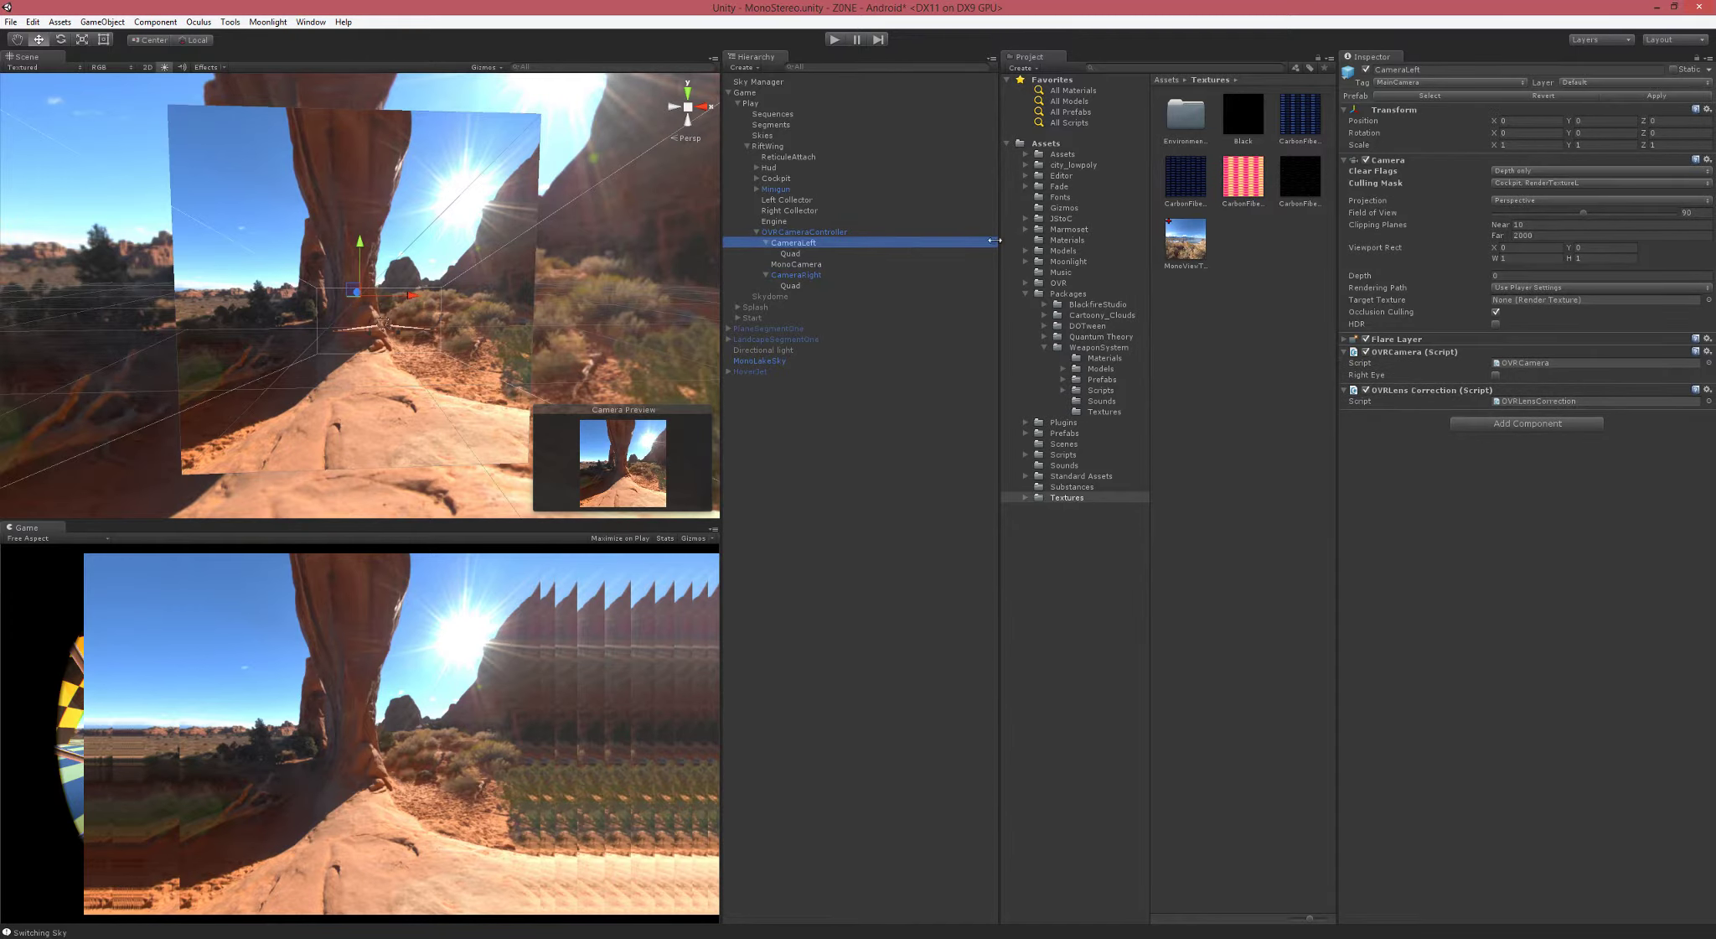
# Step: Keep CameraLeft's Clear Flags at Depth only and review CameraRight's culling mask layers
pyautogui.click(1517, 170)
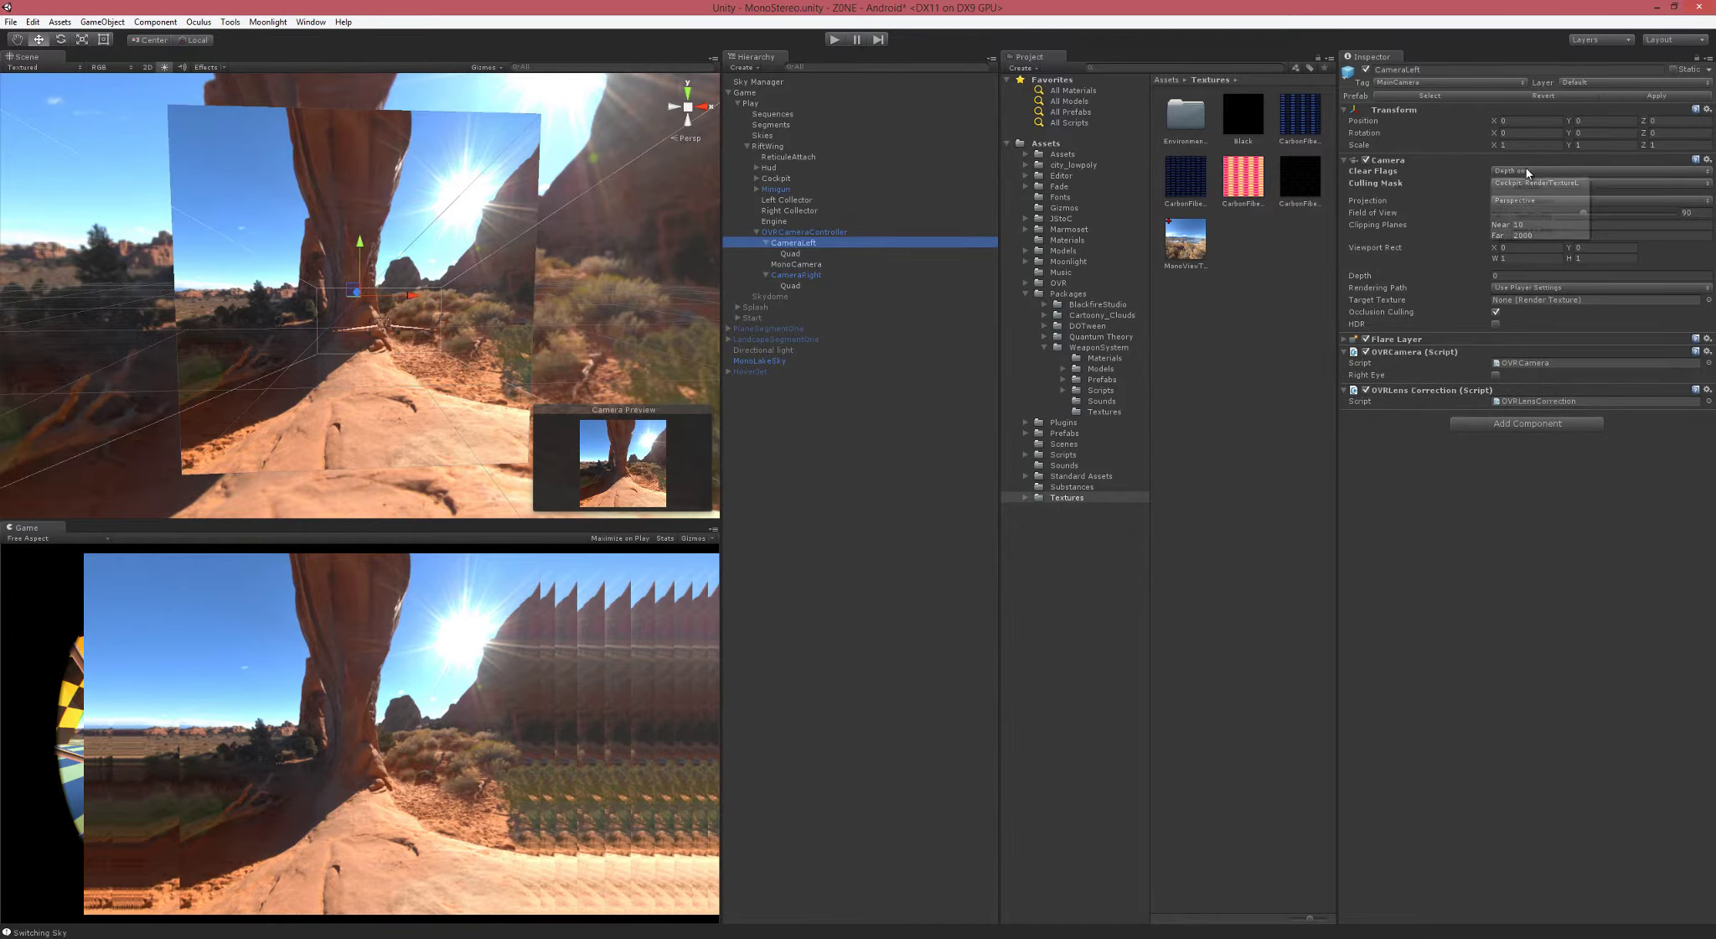
pyautogui.click(1443, 159)
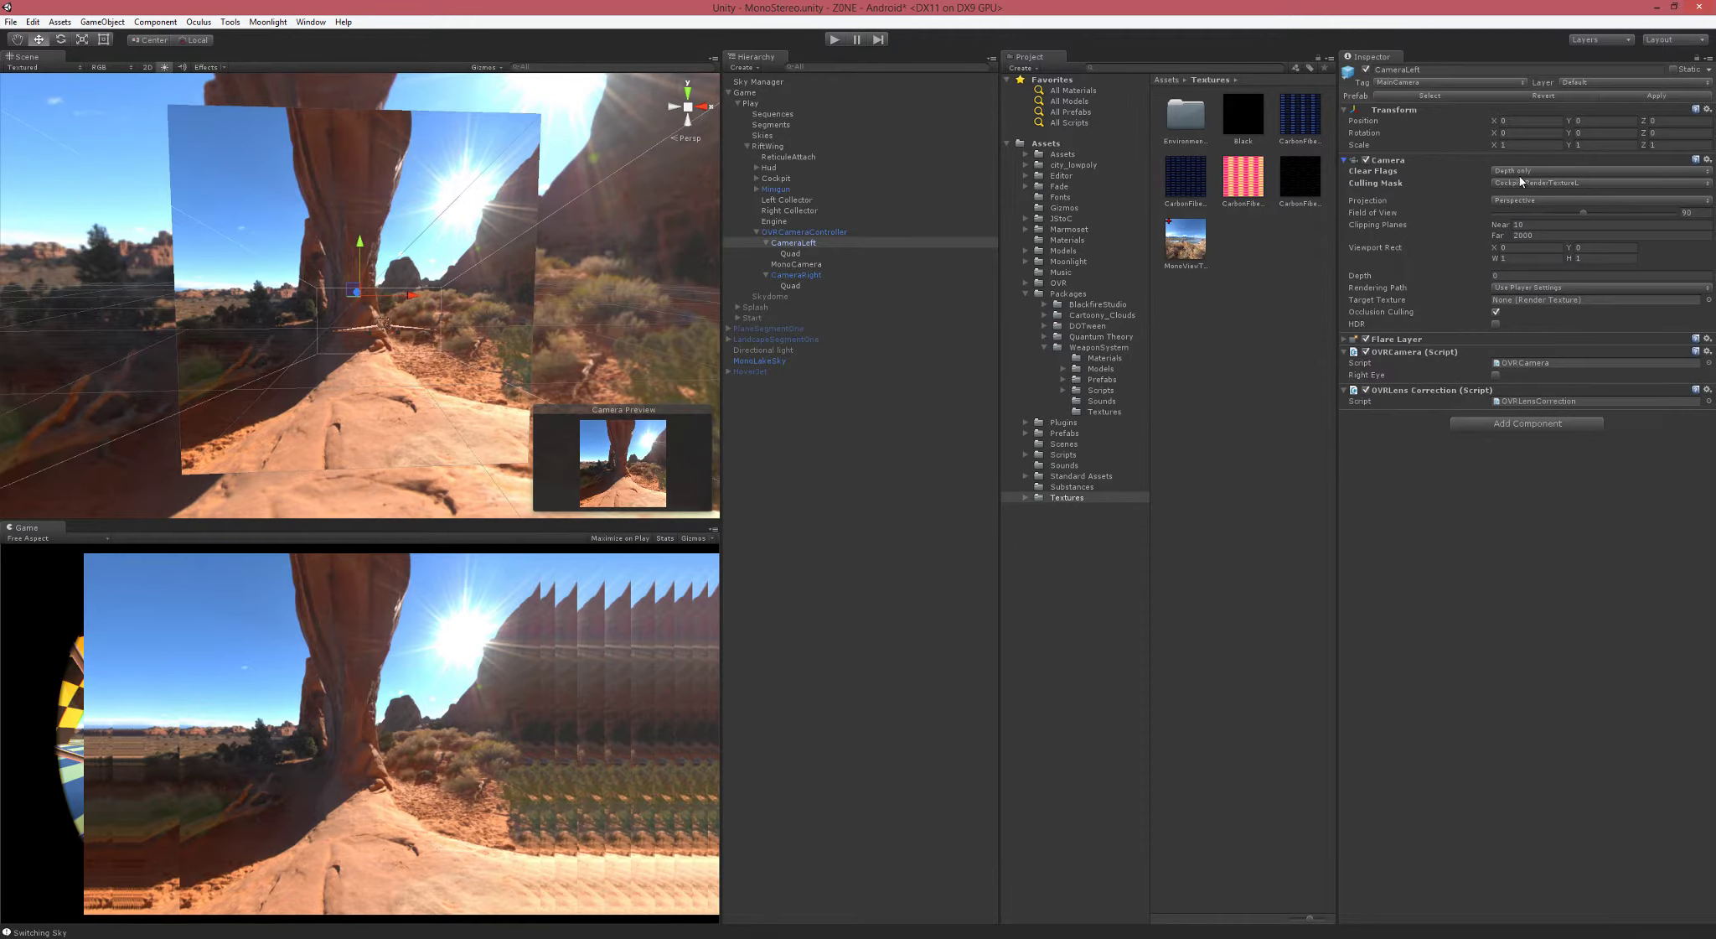
pyautogui.click(1507, 184)
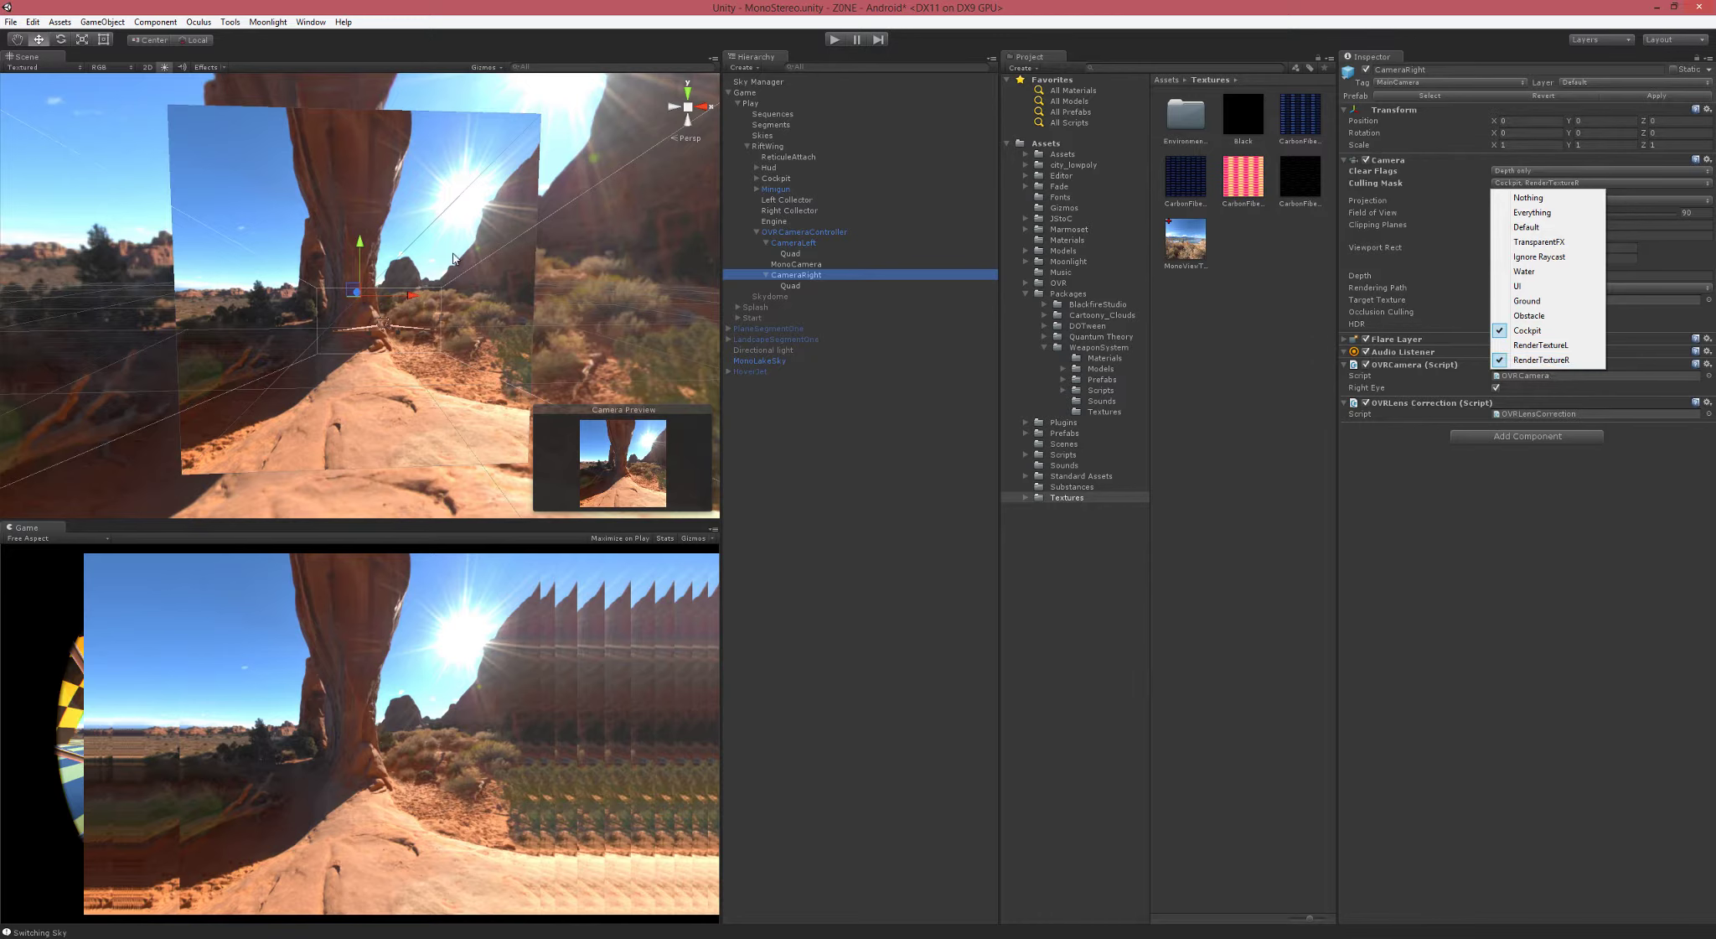
pyautogui.click(1237, 340)
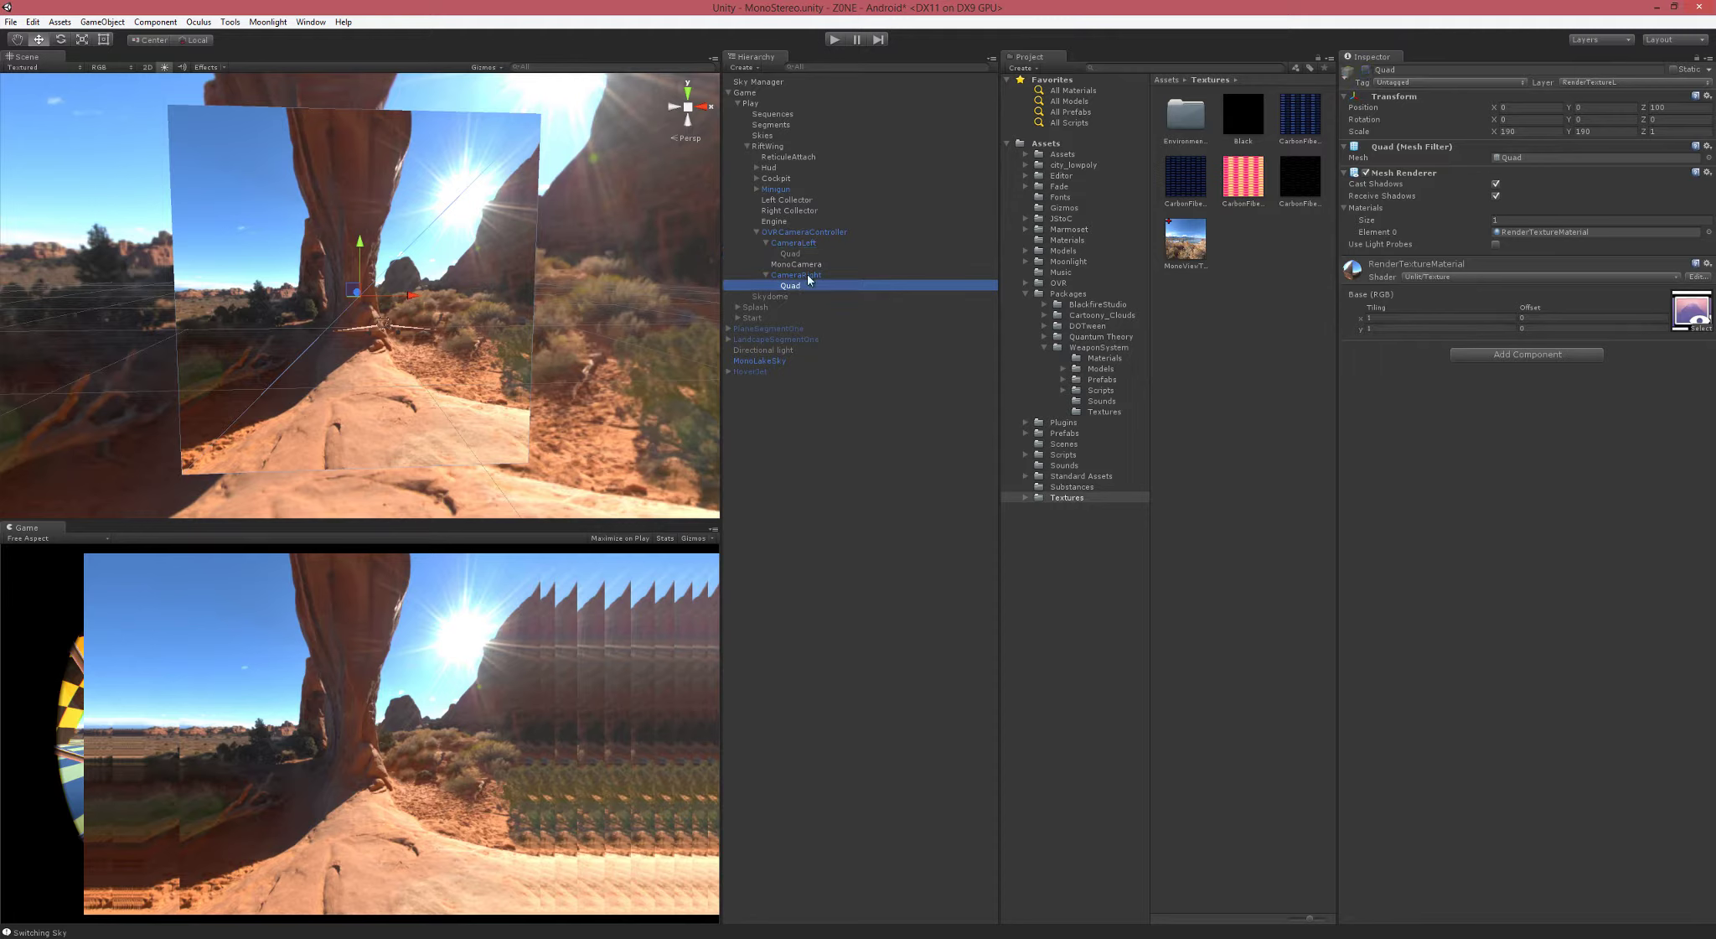
# Step: Deactivate CameraRight's Quad, start Play mode, and re-enable CameraLeft's Quad
pyautogui.click(1367, 71)
pyautogui.click(835, 39)
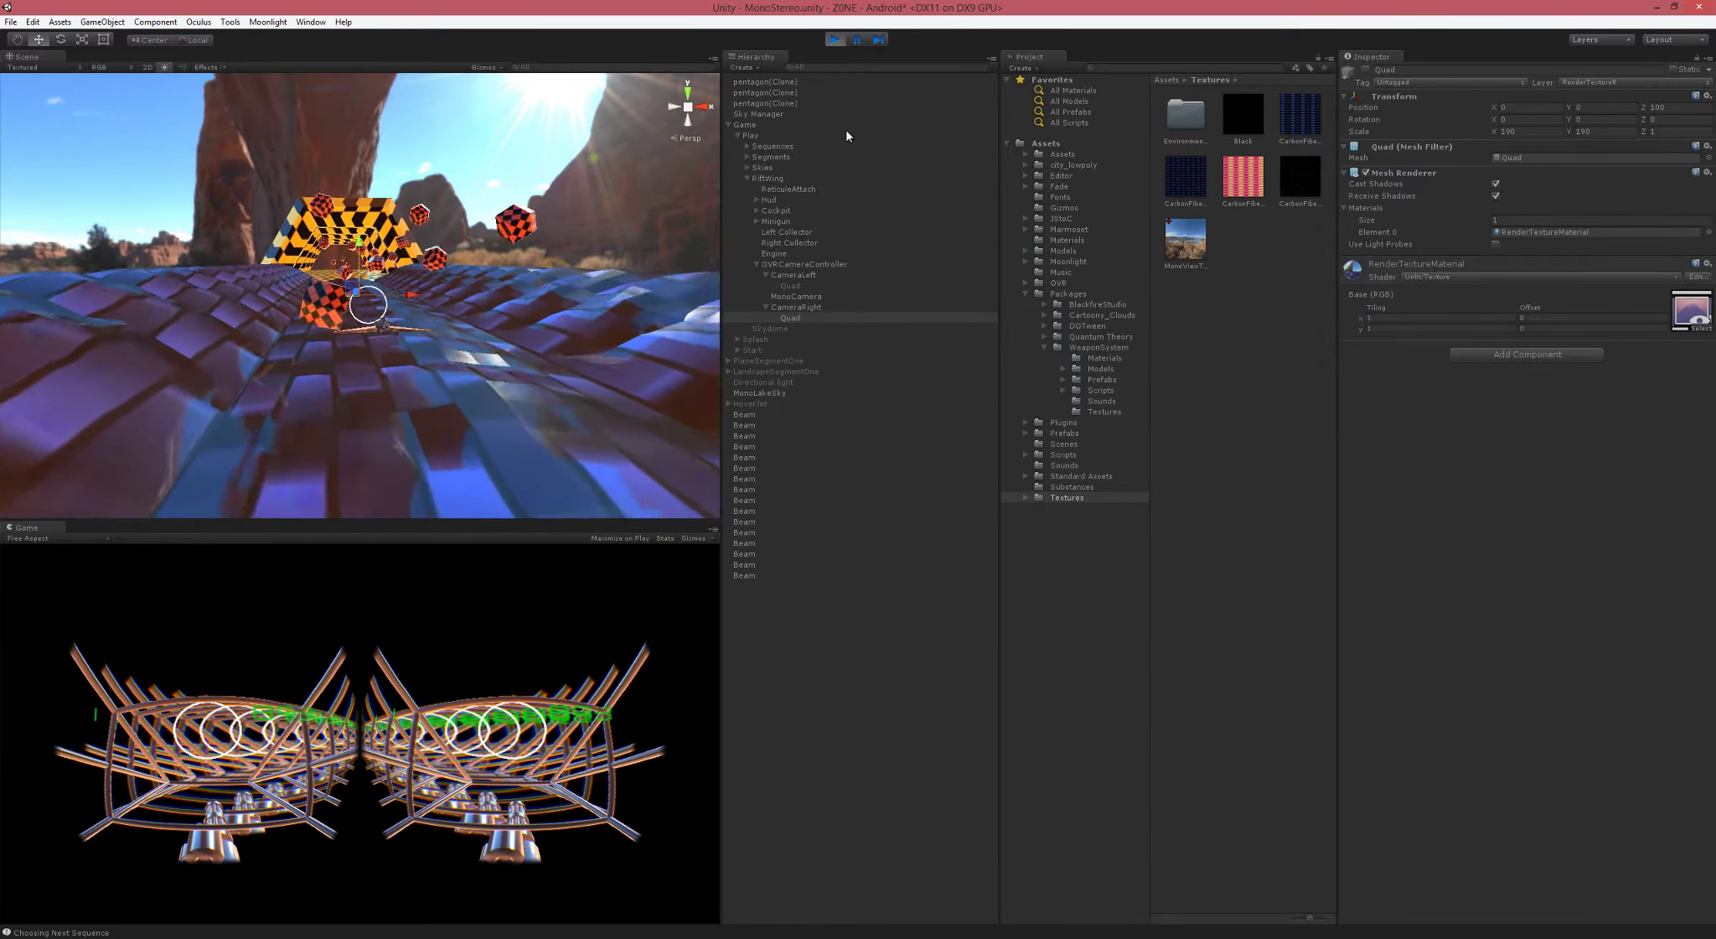
pyautogui.click(797, 285)
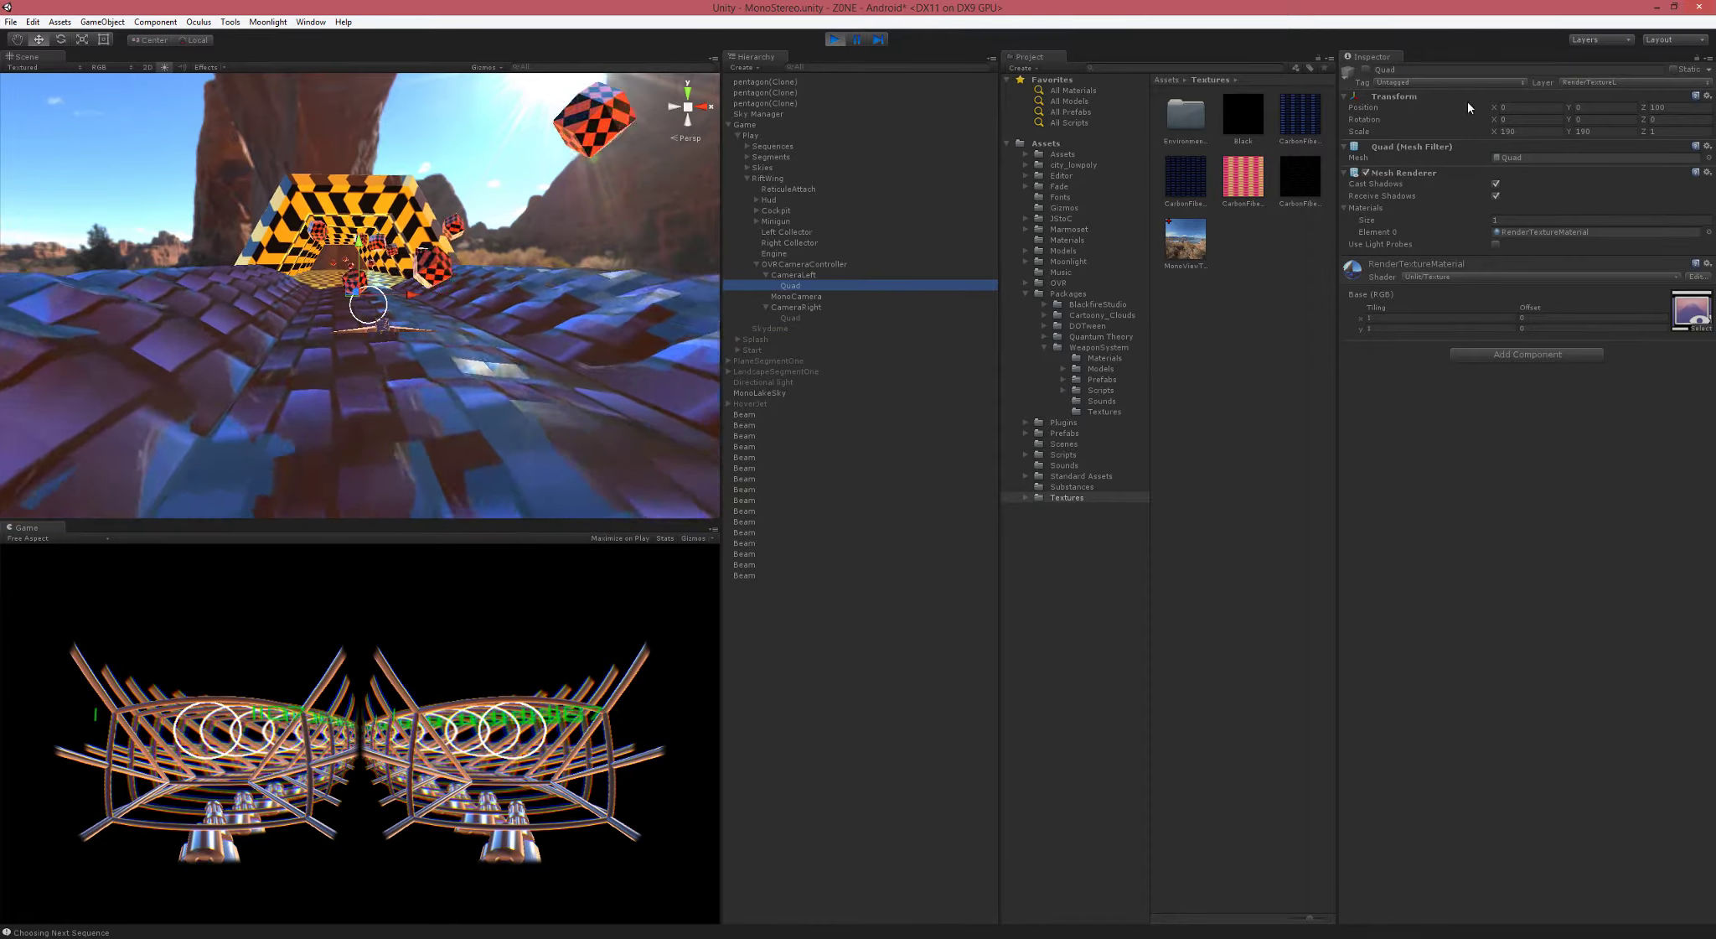
pyautogui.click(1366, 69)
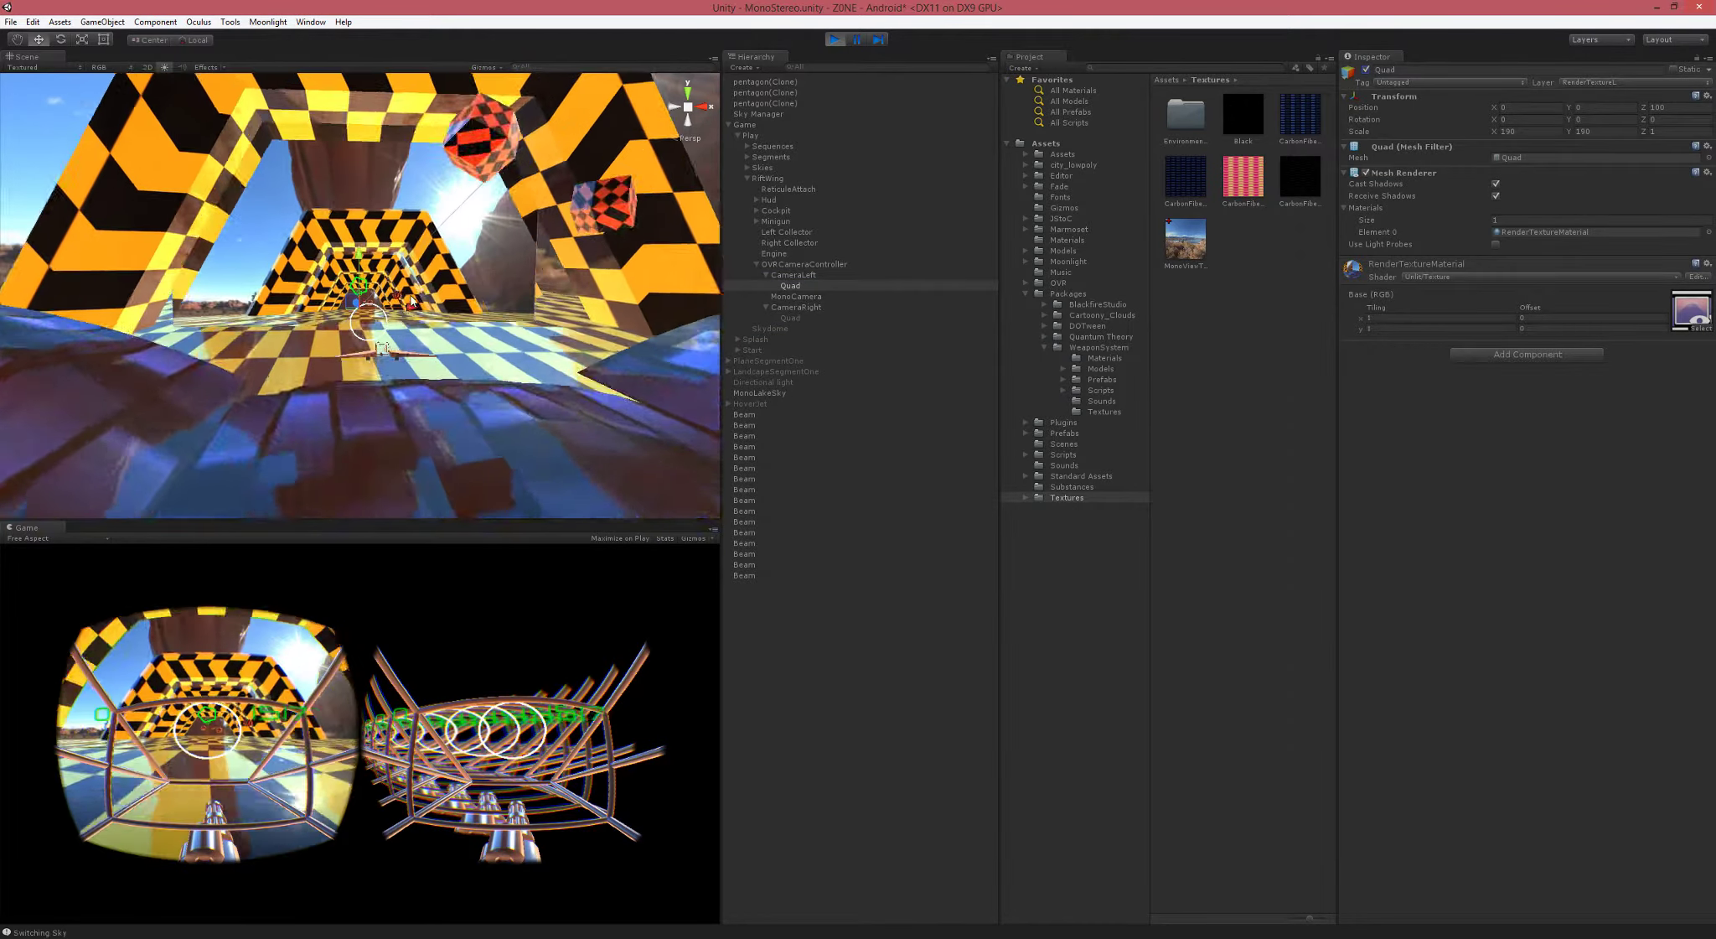
# Step: Test-slide the left Quad on X and undo, then activate CameraRight's Quad
pyautogui.moveTo(426, 295); pyautogui.dragTo(577, 295)
pyautogui.hotkey('ctrl', 'z')
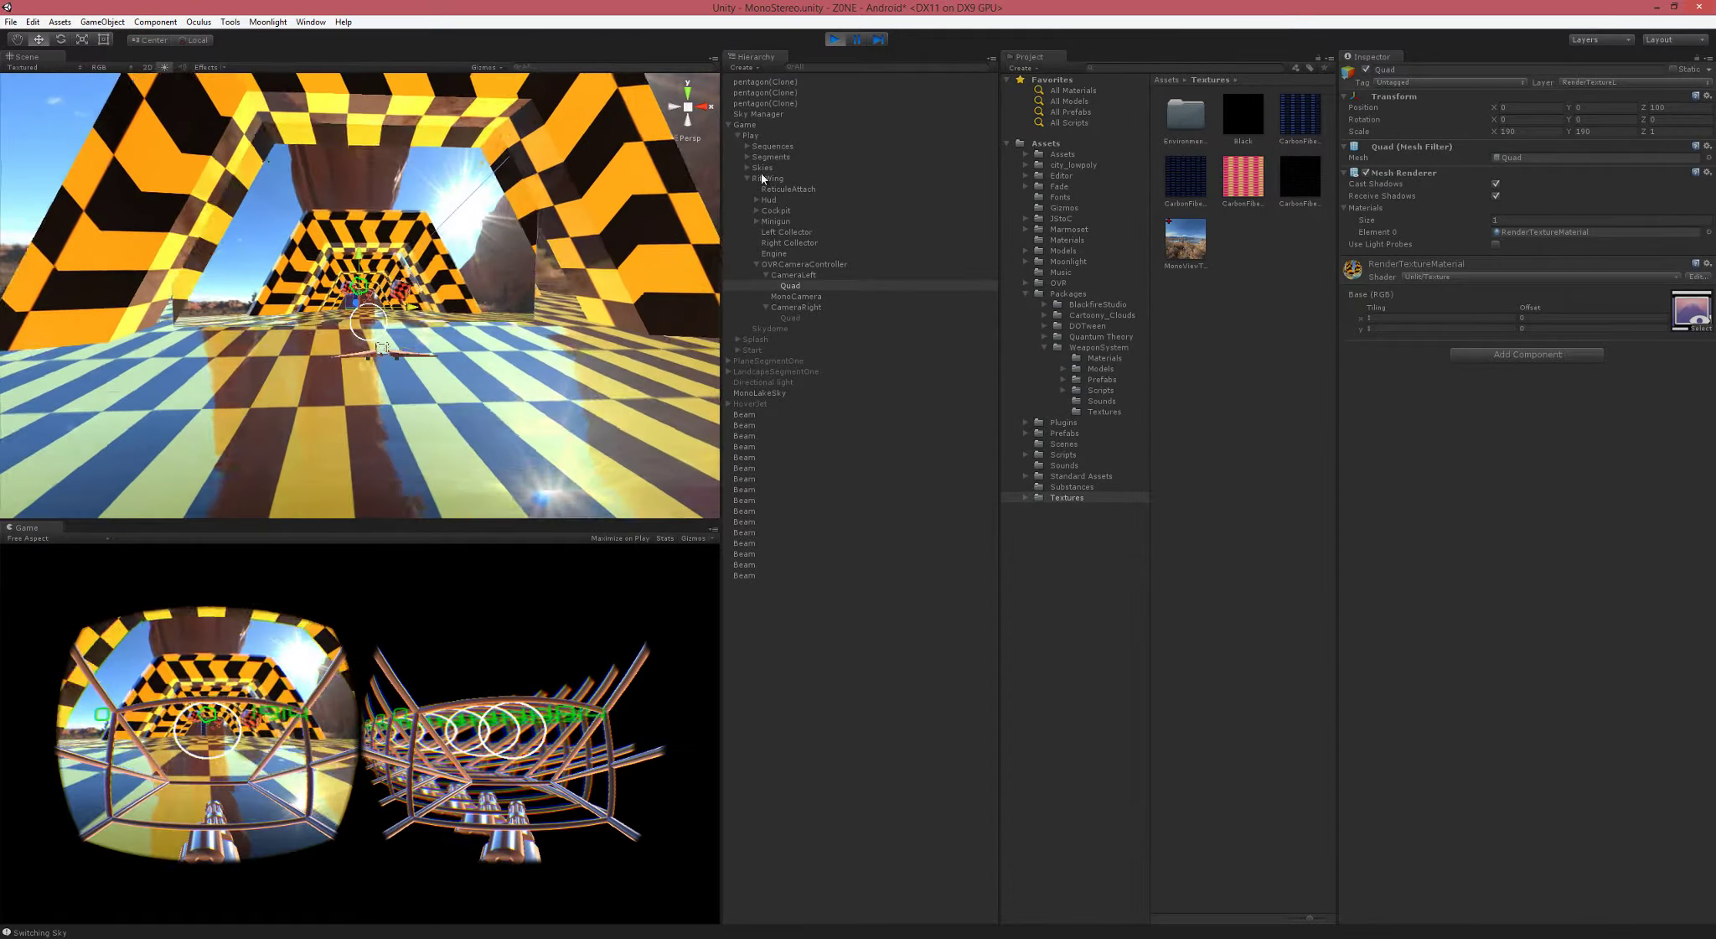
pyautogui.click(810, 317)
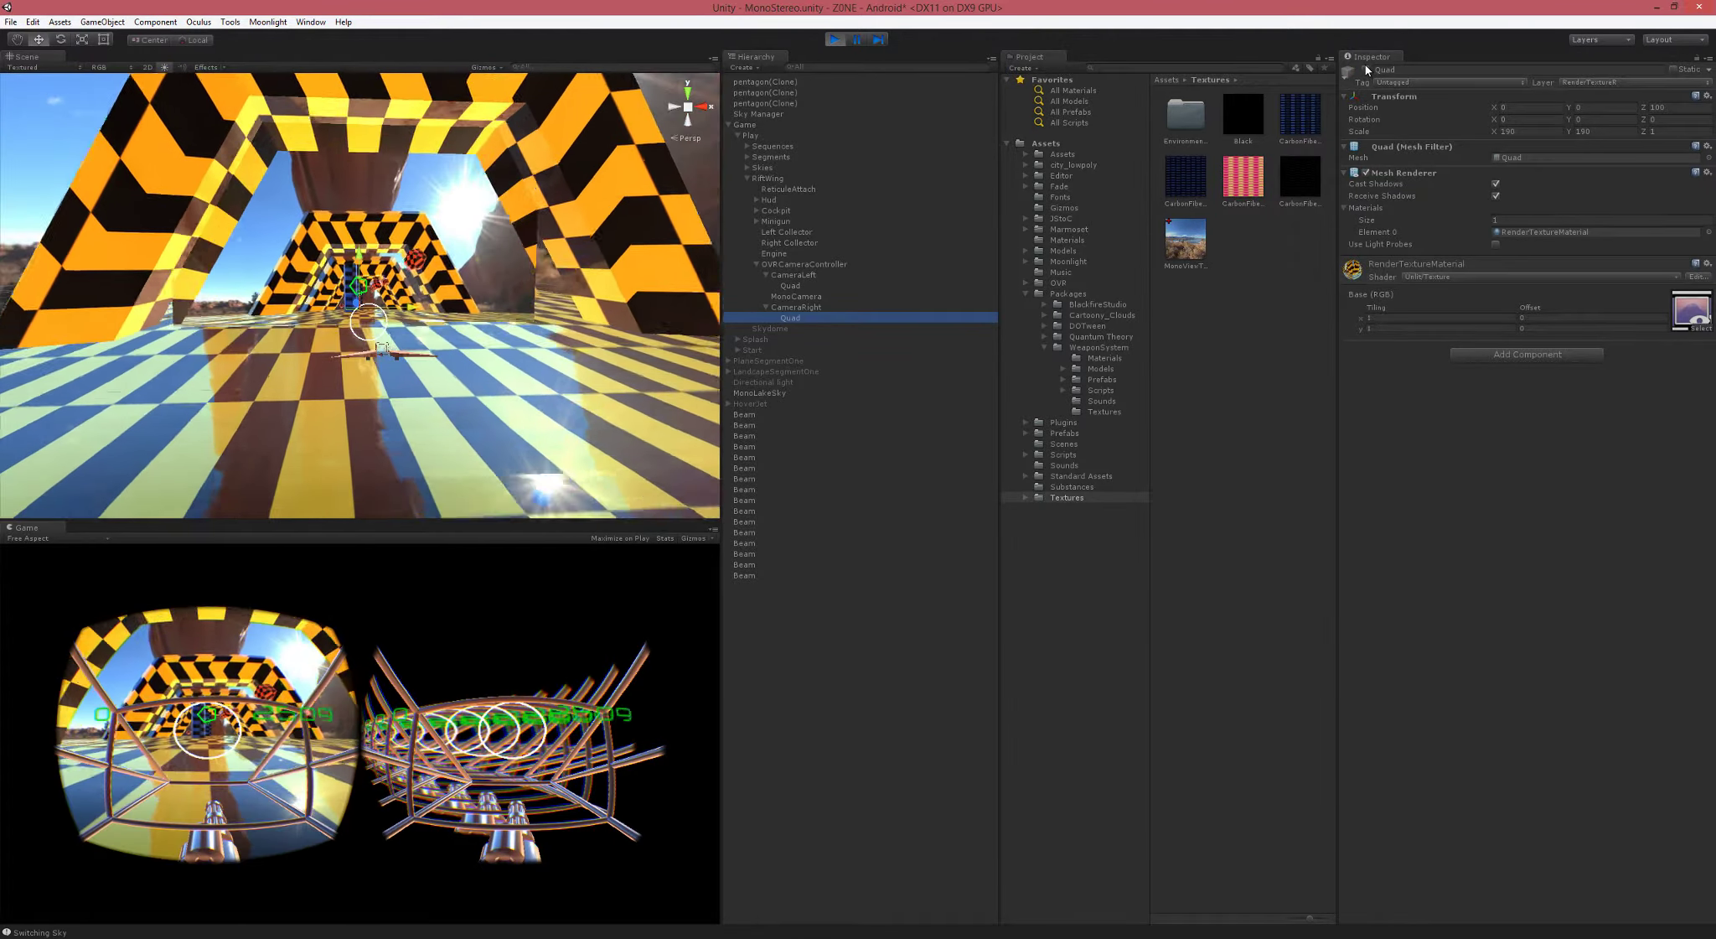
pyautogui.click(1367, 70)
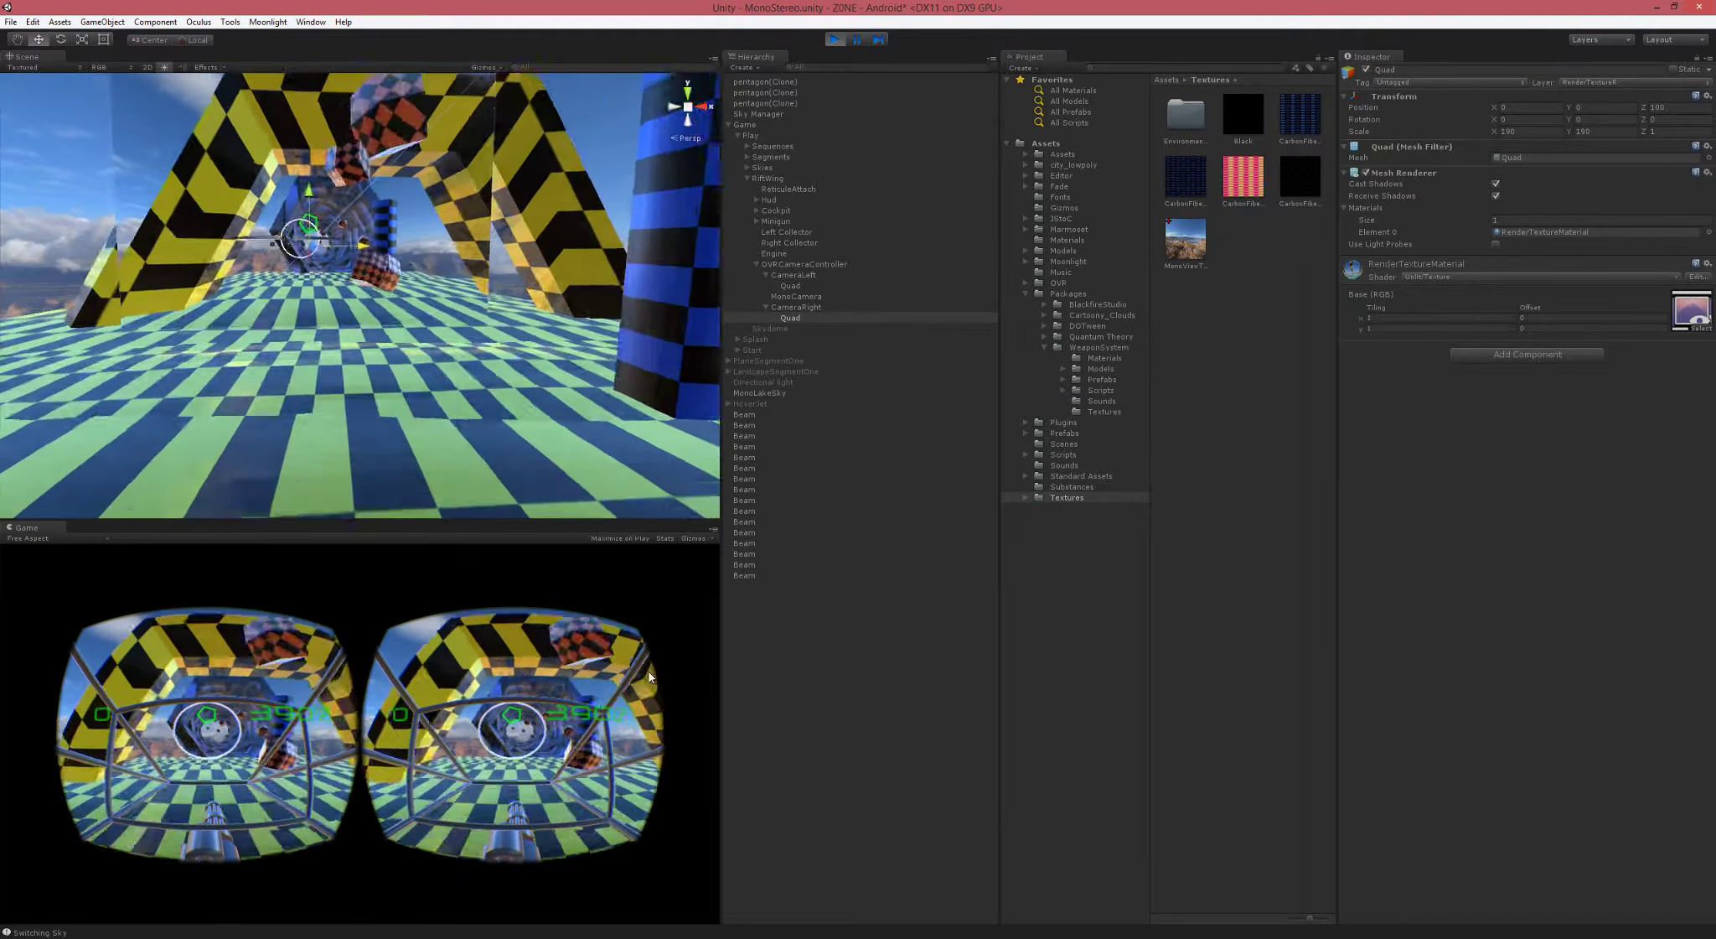
# Step: Select OVRCameraController to view its components while the game runs
pyautogui.click(803, 264)
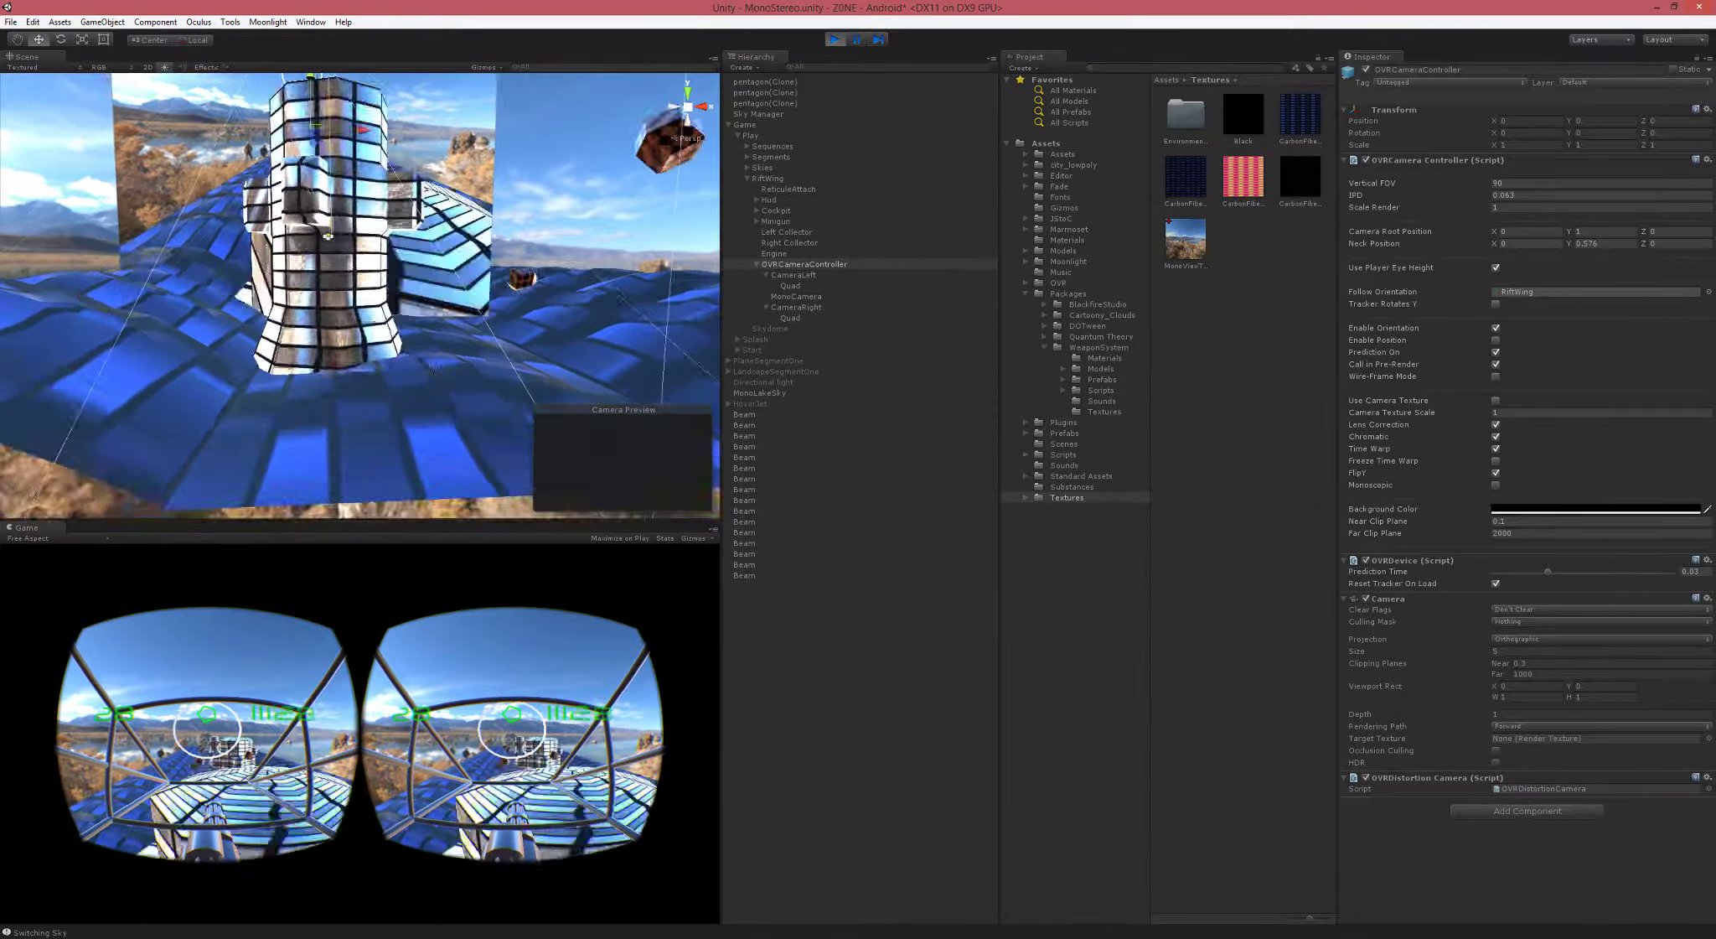
pyautogui.click(346, 937)
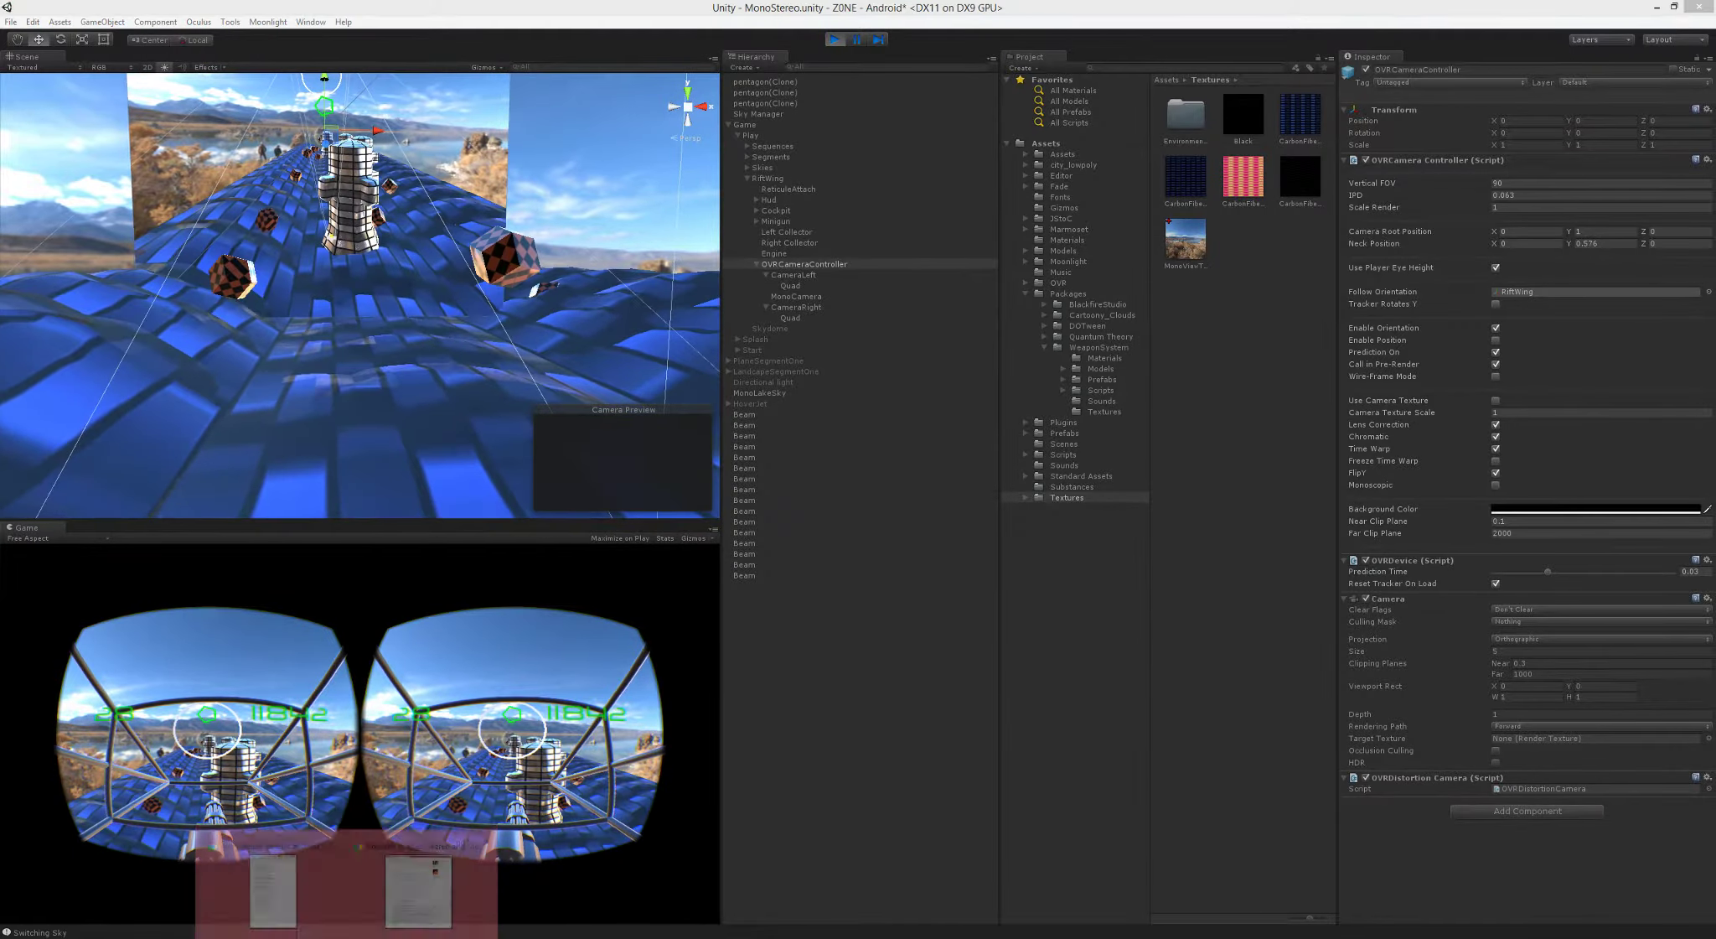
pyautogui.click(436, 900)
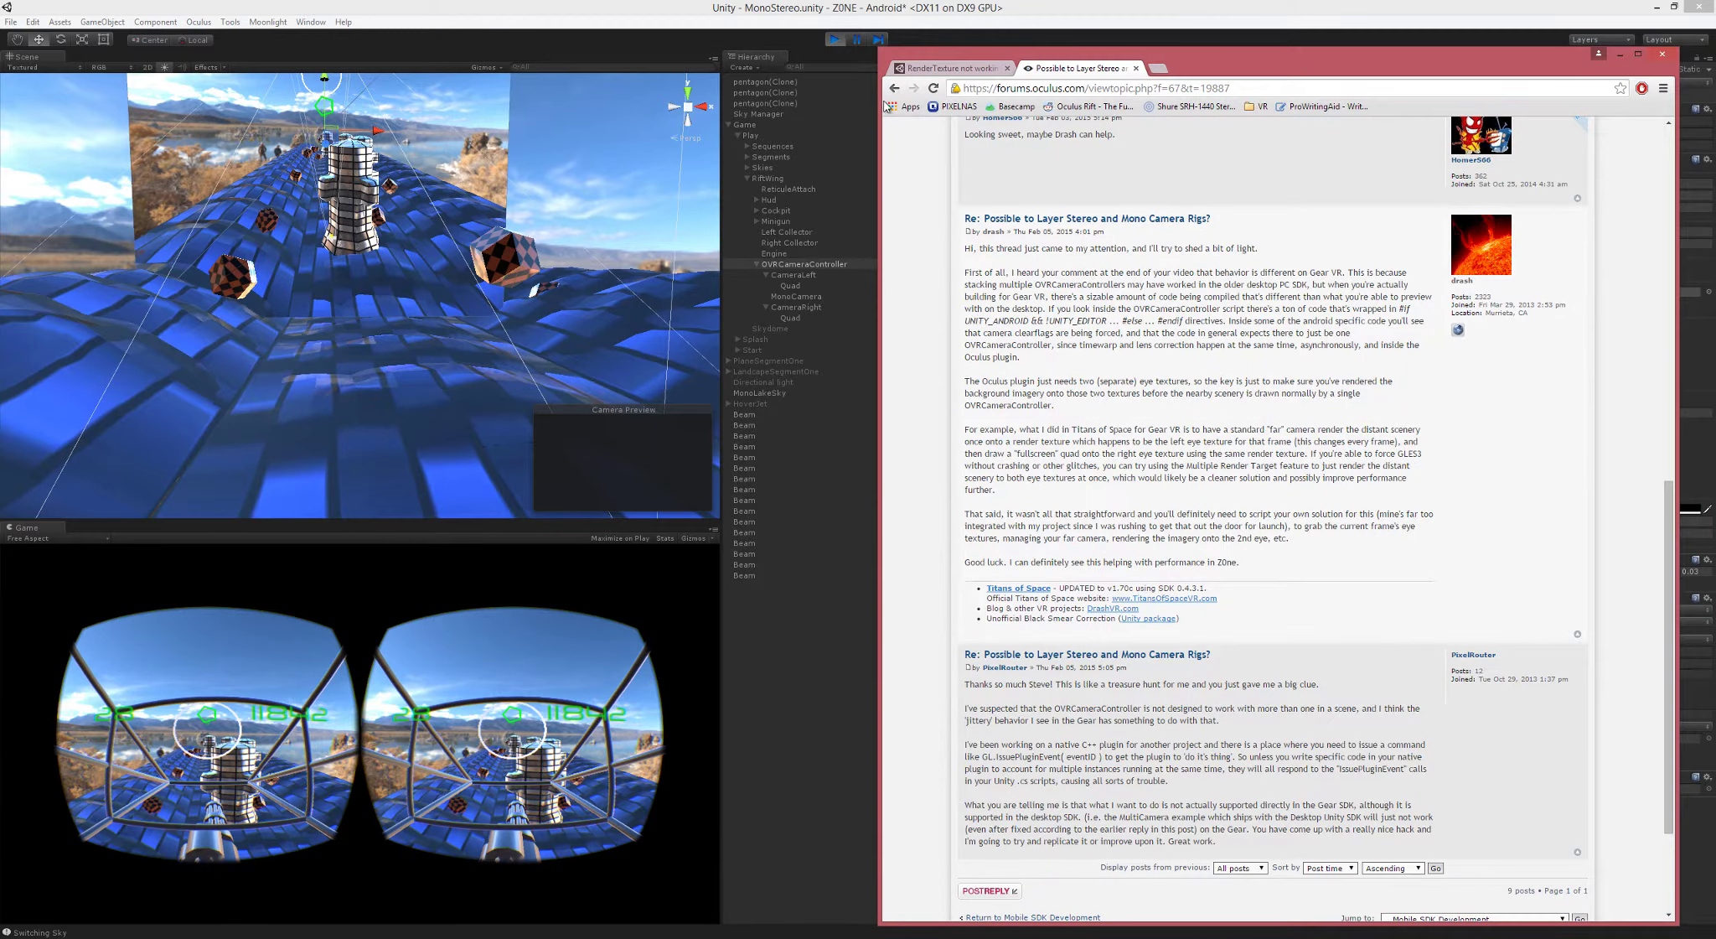
pyautogui.click(929, 67)
pyautogui.moveTo(1207, 61); pyautogui.dragTo(1181, 48)
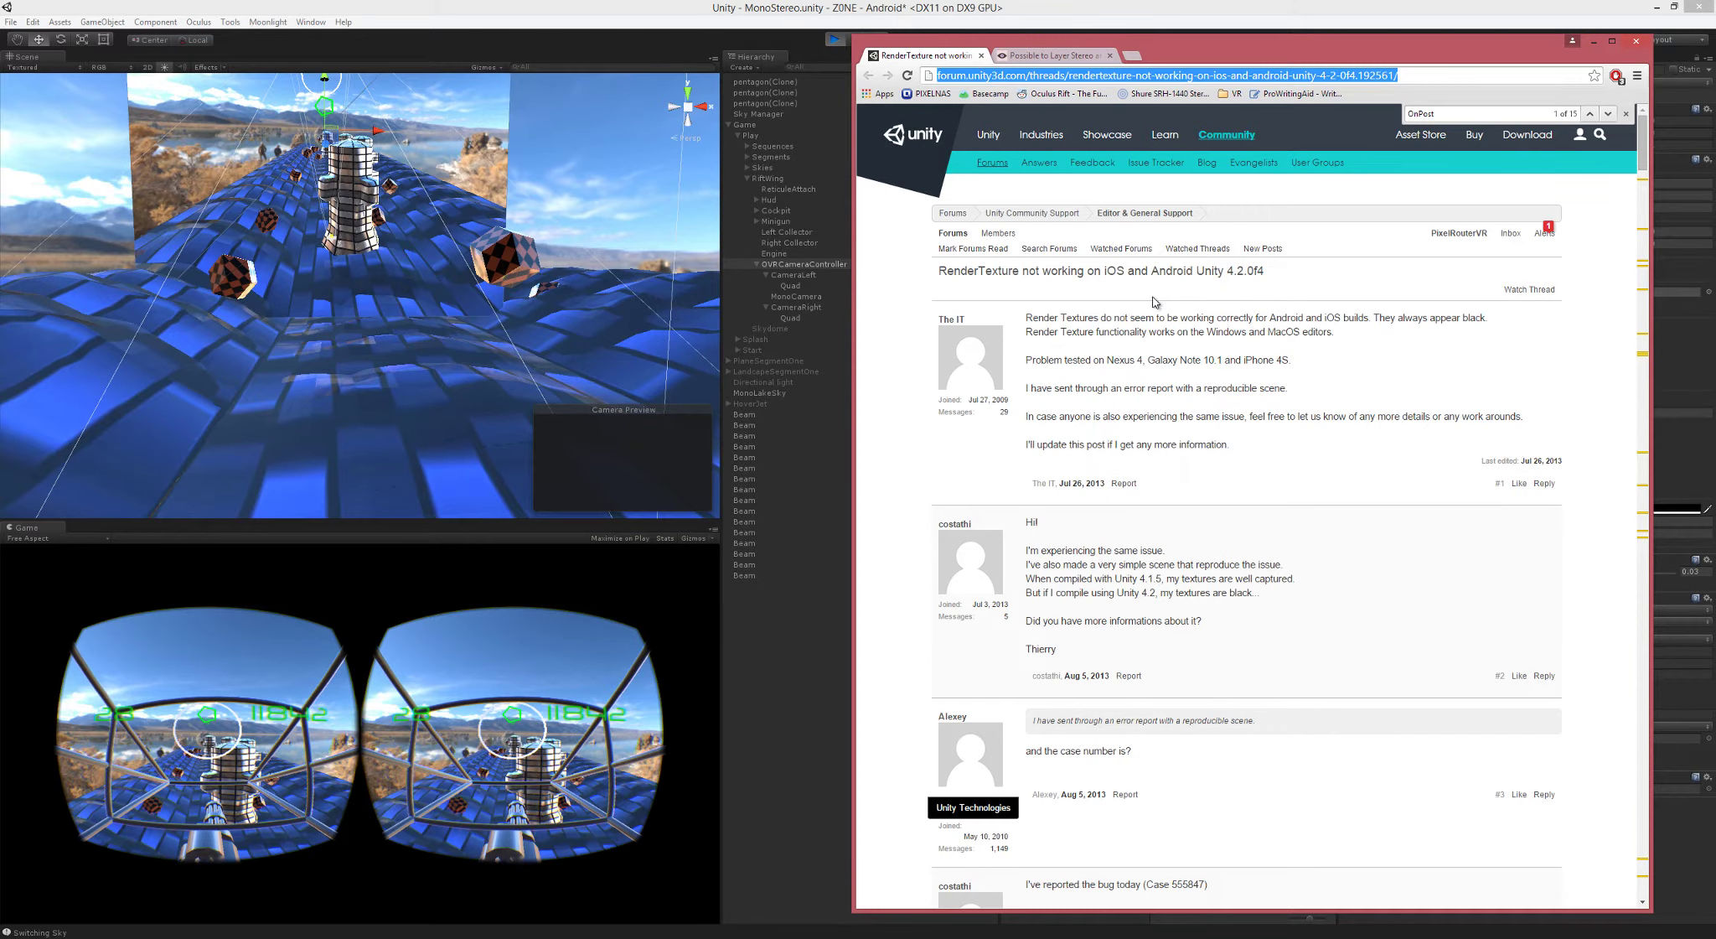
pyautogui.scroll(-20, 1289, 322)
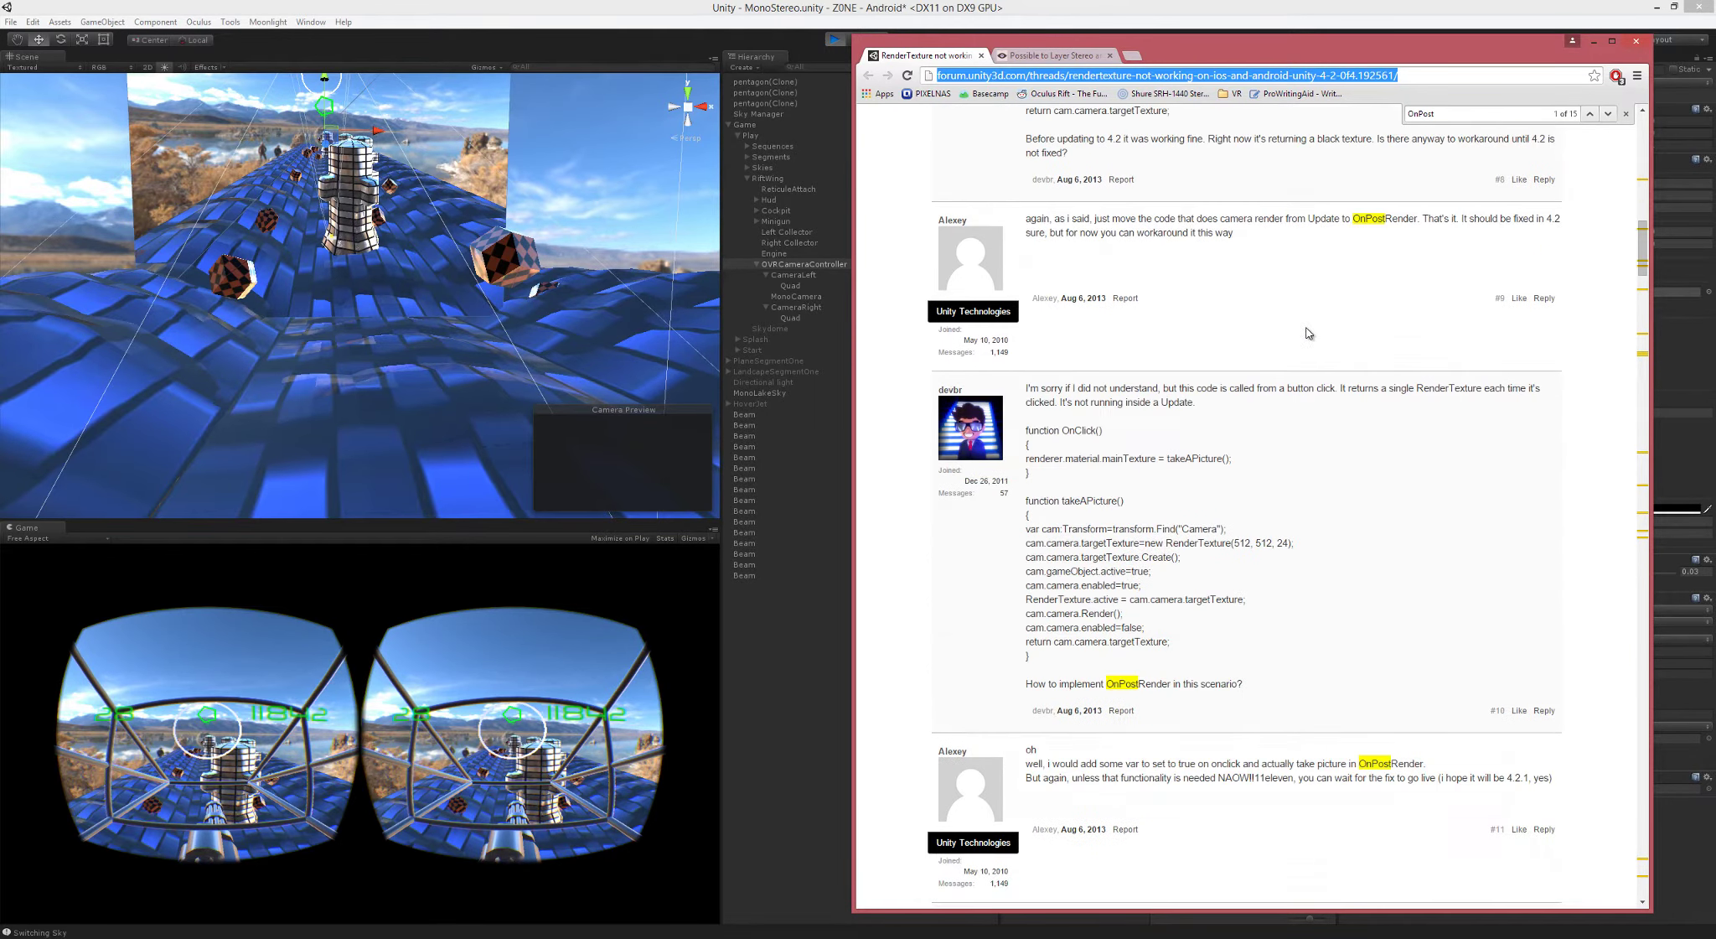
pyautogui.scroll(20, 1341, 332)
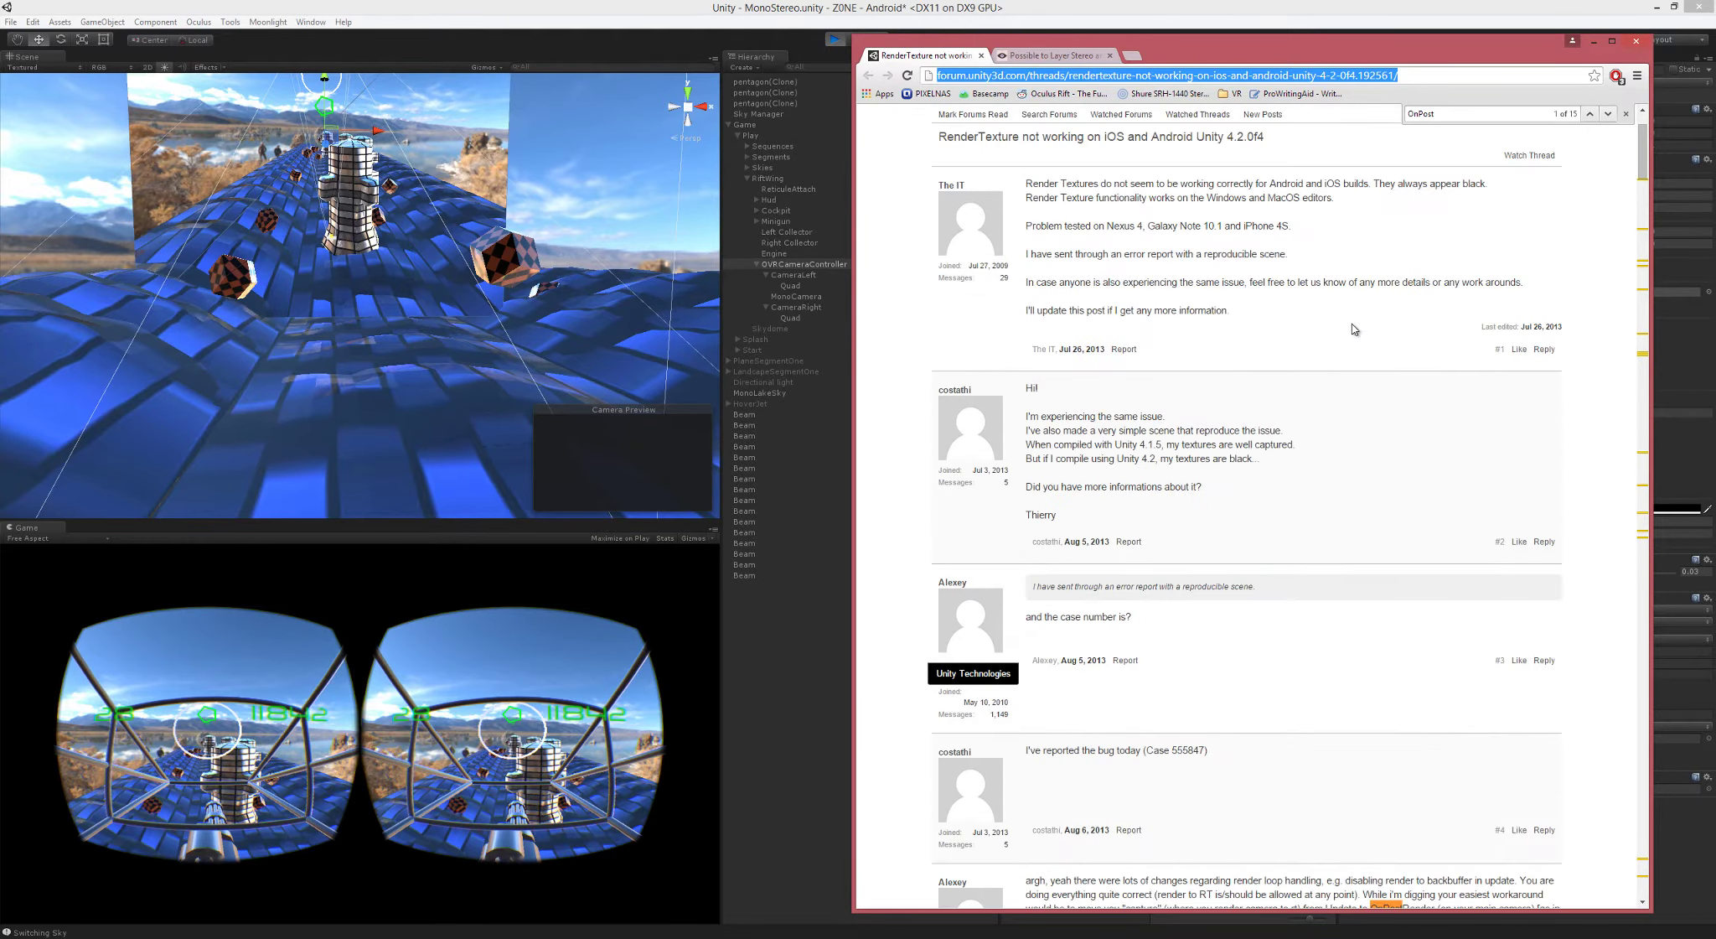
pyautogui.scroll(-20, 1355, 324)
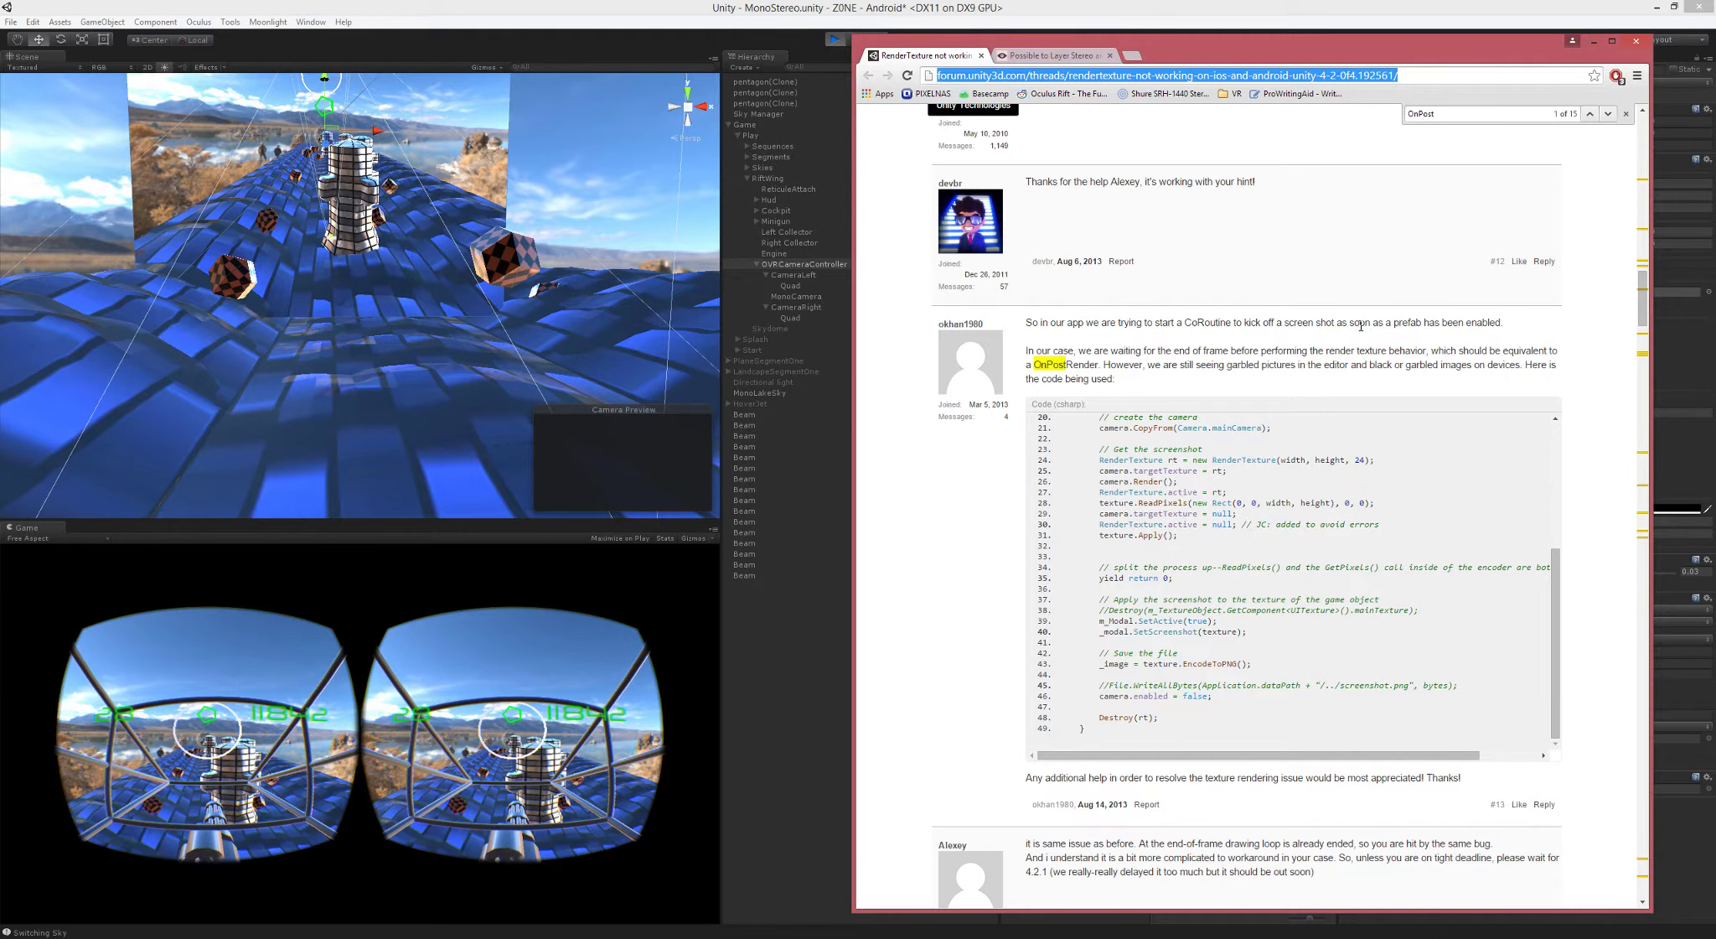
pyautogui.scroll(15, 1291, 545)
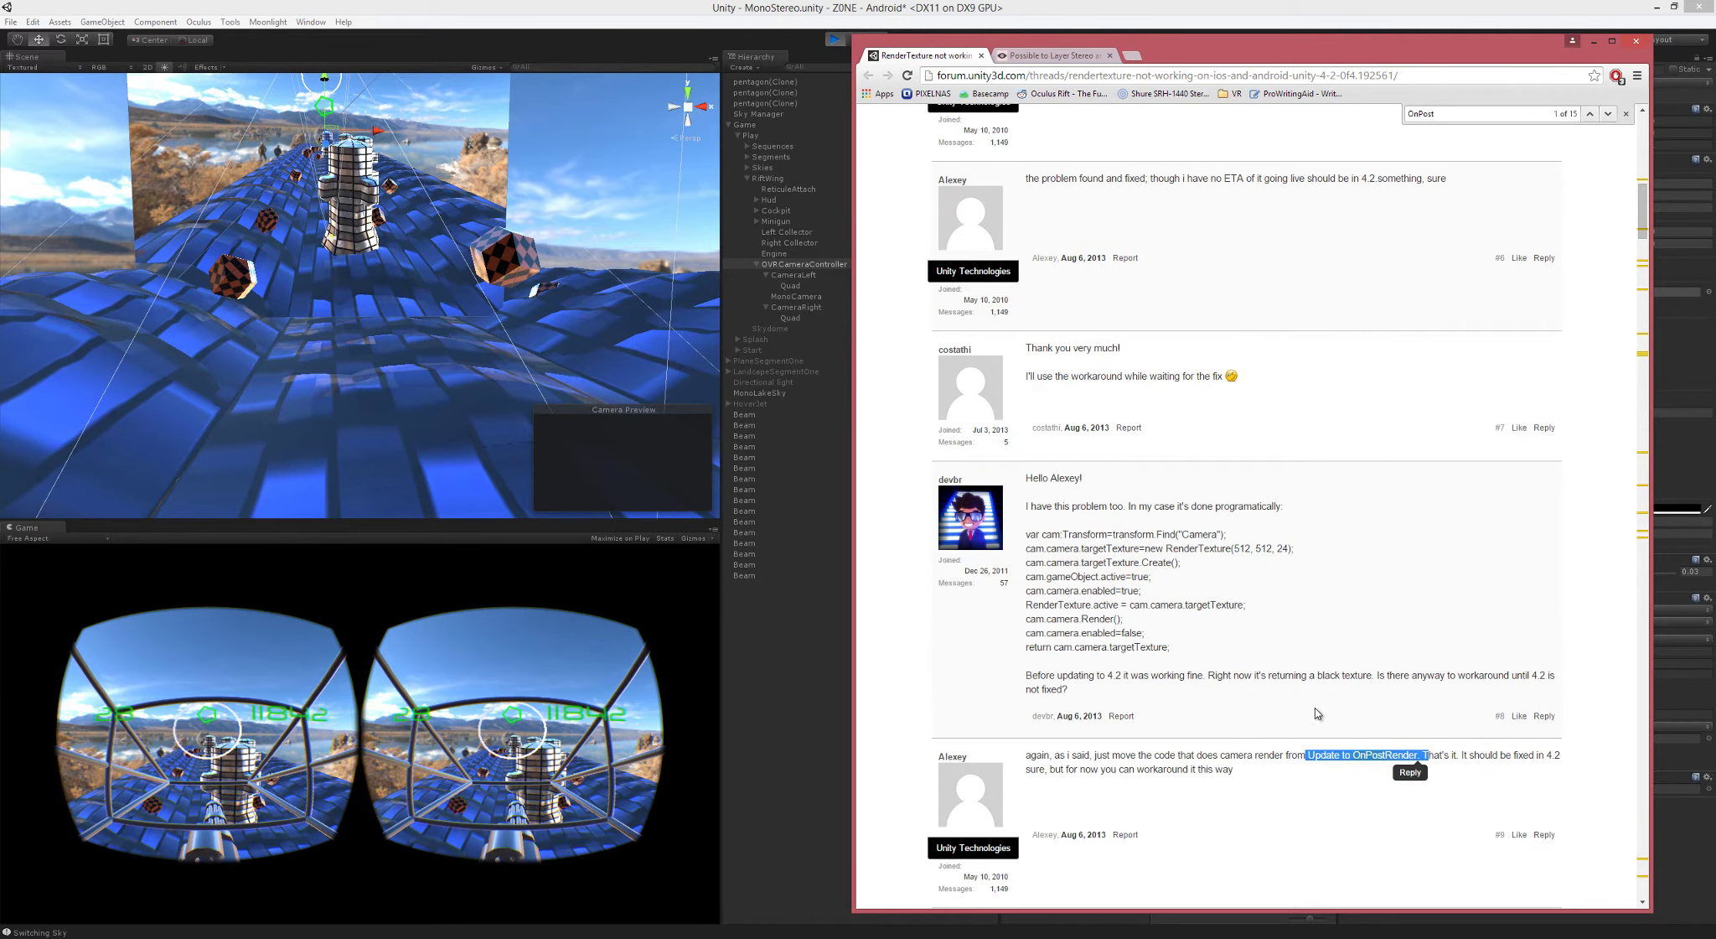
pyautogui.scroll(-20, 1185, 689)
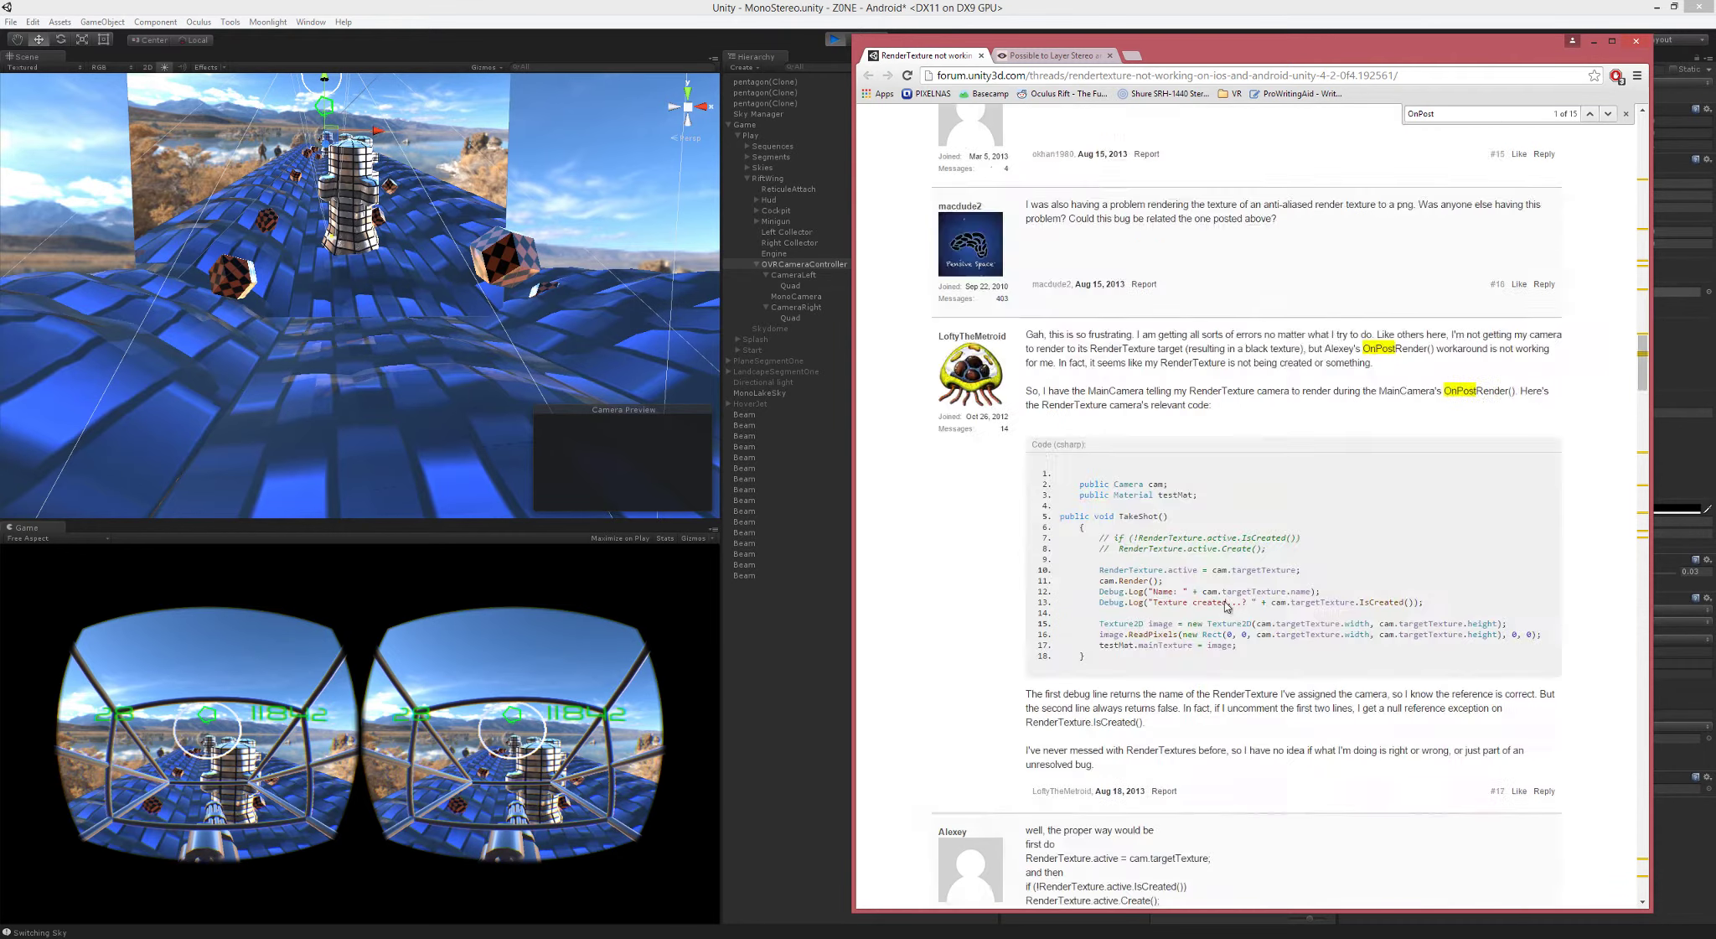
pyautogui.scroll(-12, 1228, 603)
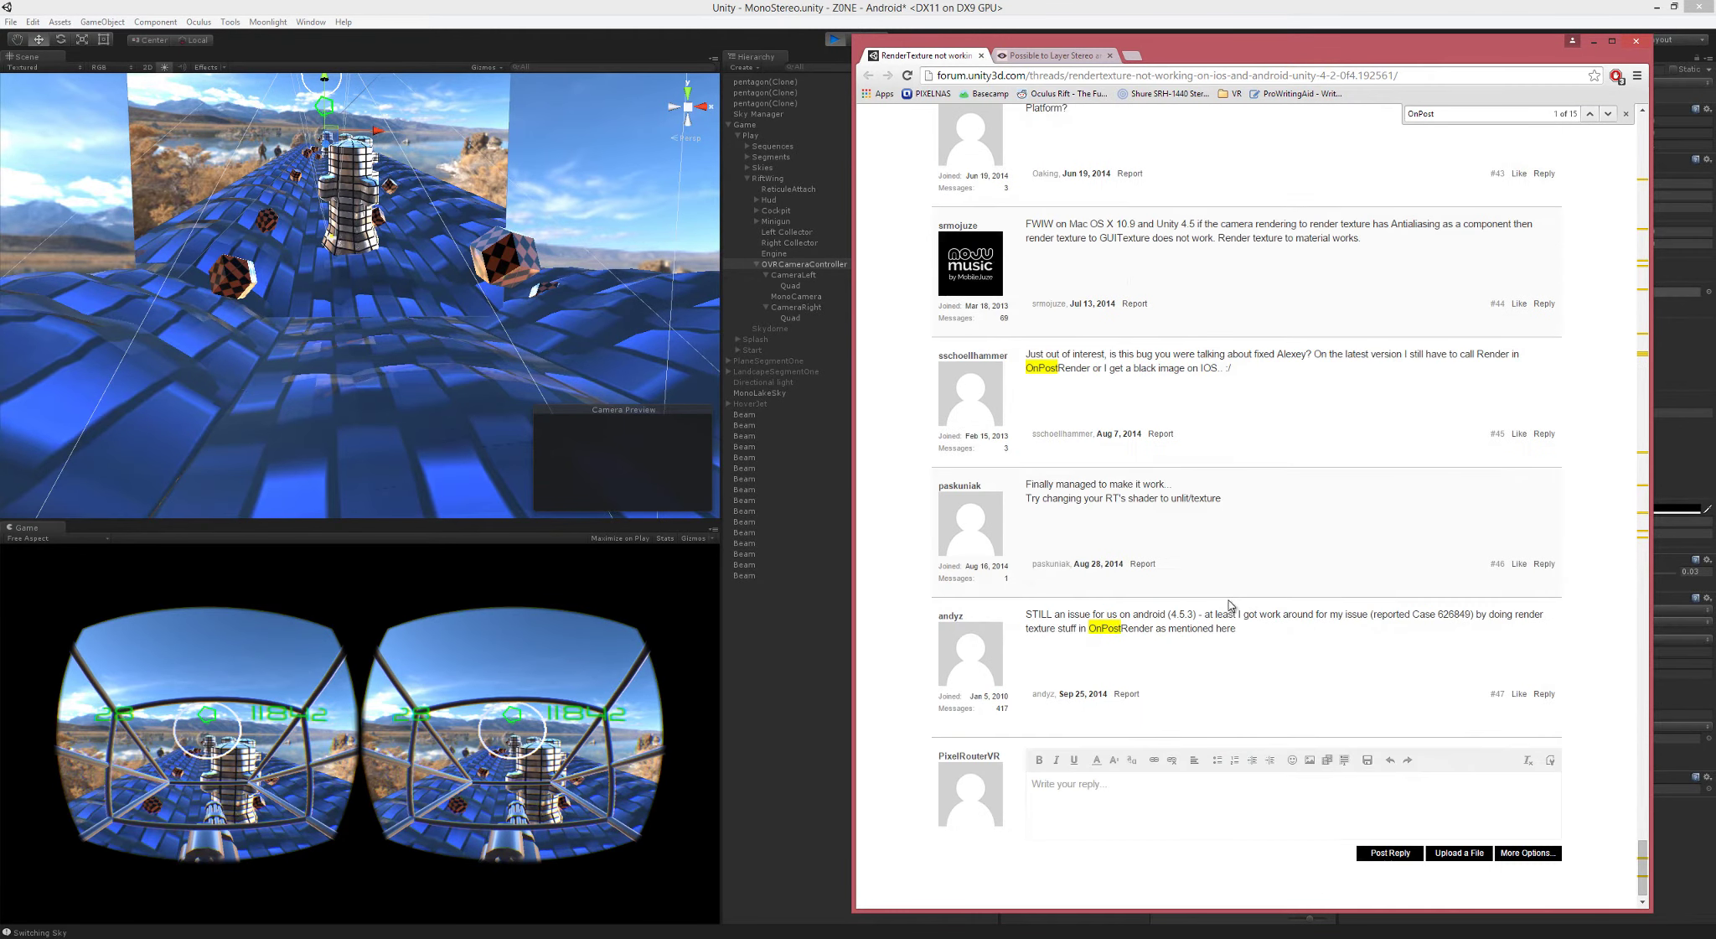
pyautogui.scroll(-1, 1230, 592)
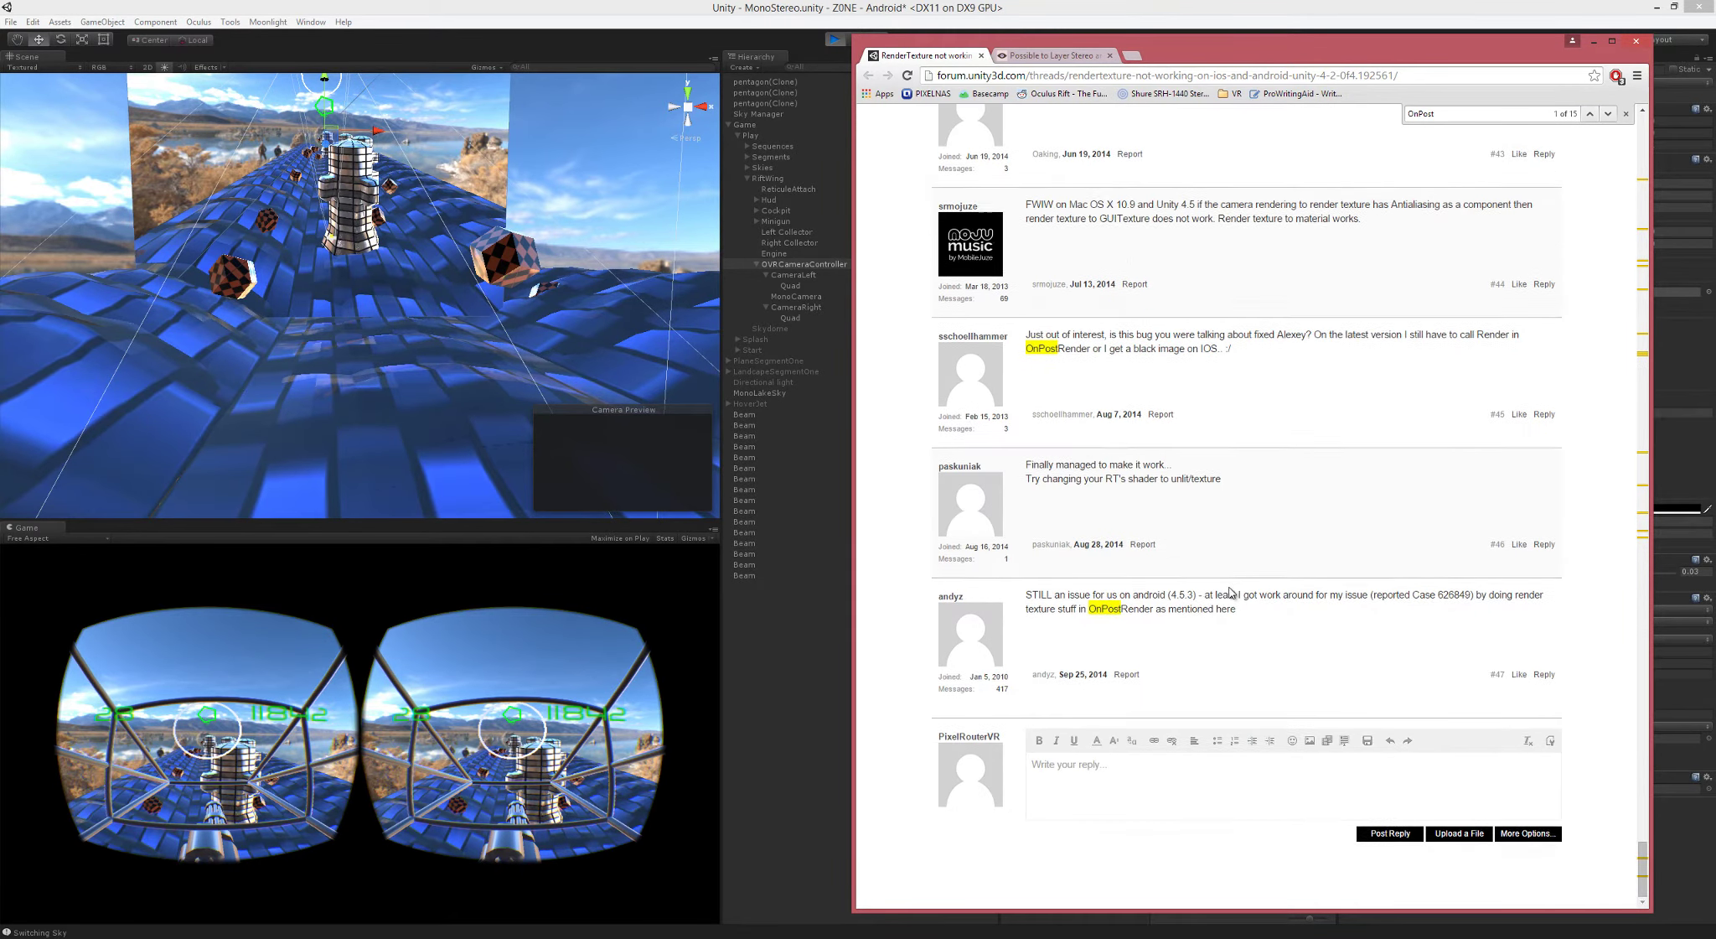
pyautogui.click(825, 56)
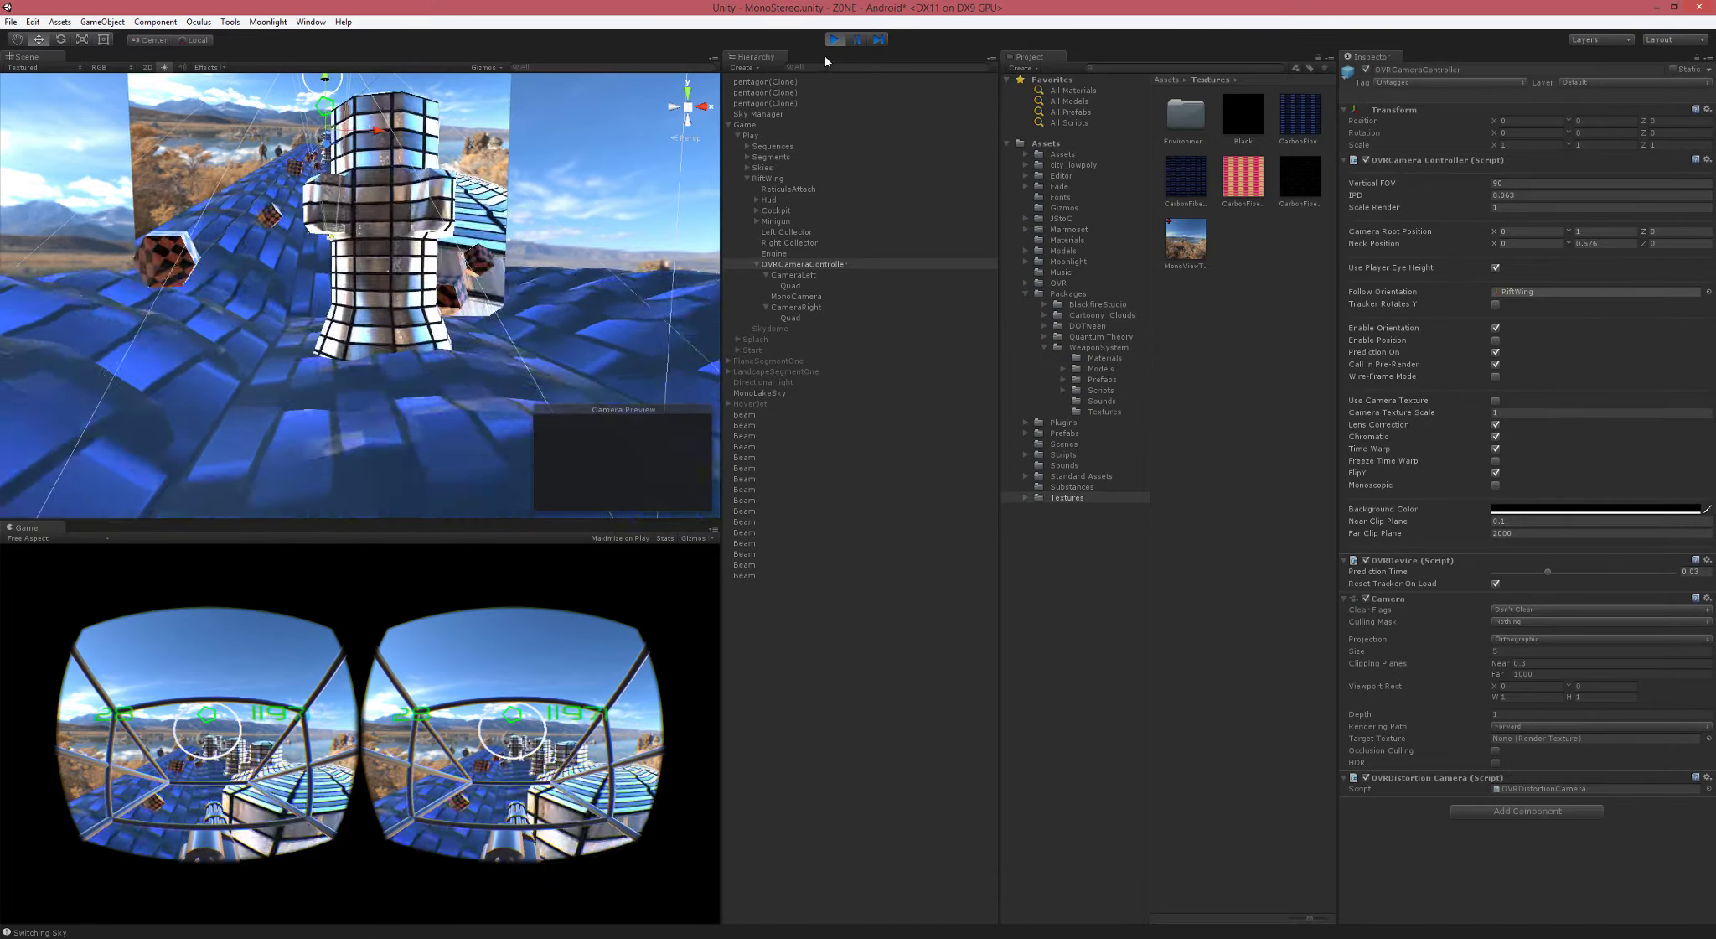